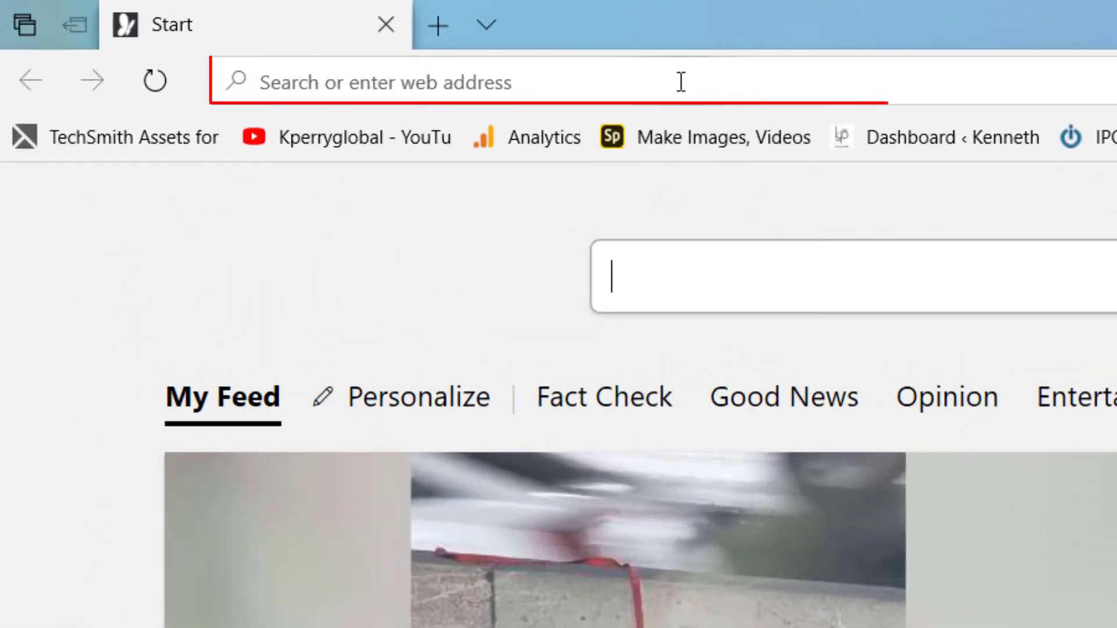
Load msn.com in the current Edge tab, replacing the Start page
{"action": "left_click", "coordinate": [681, 82]}
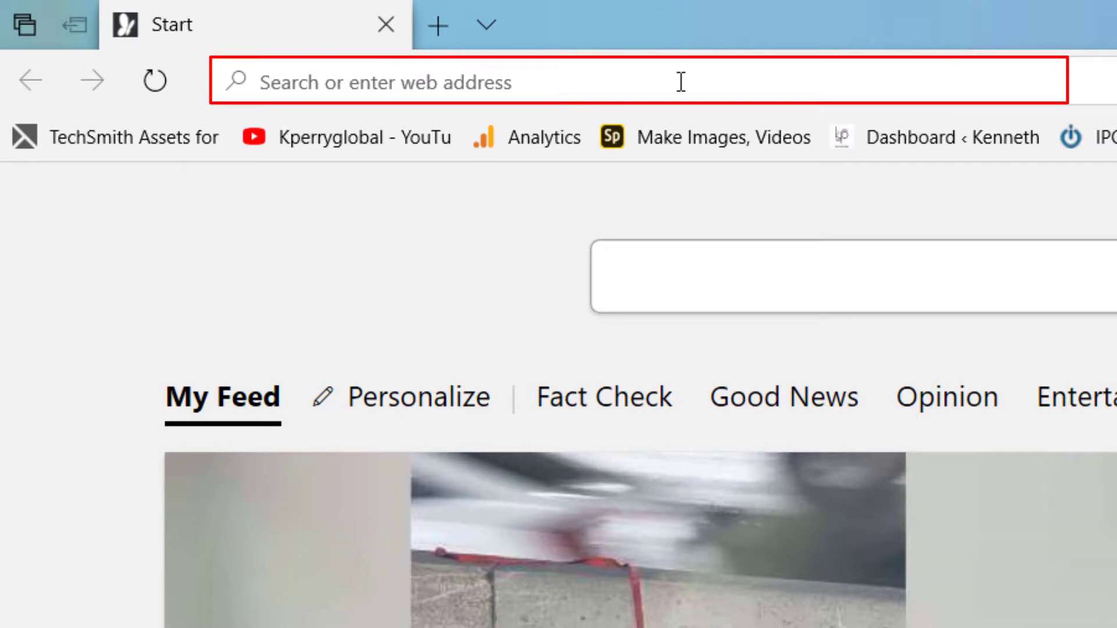
{"action": "type", "text": "msn.com/"}
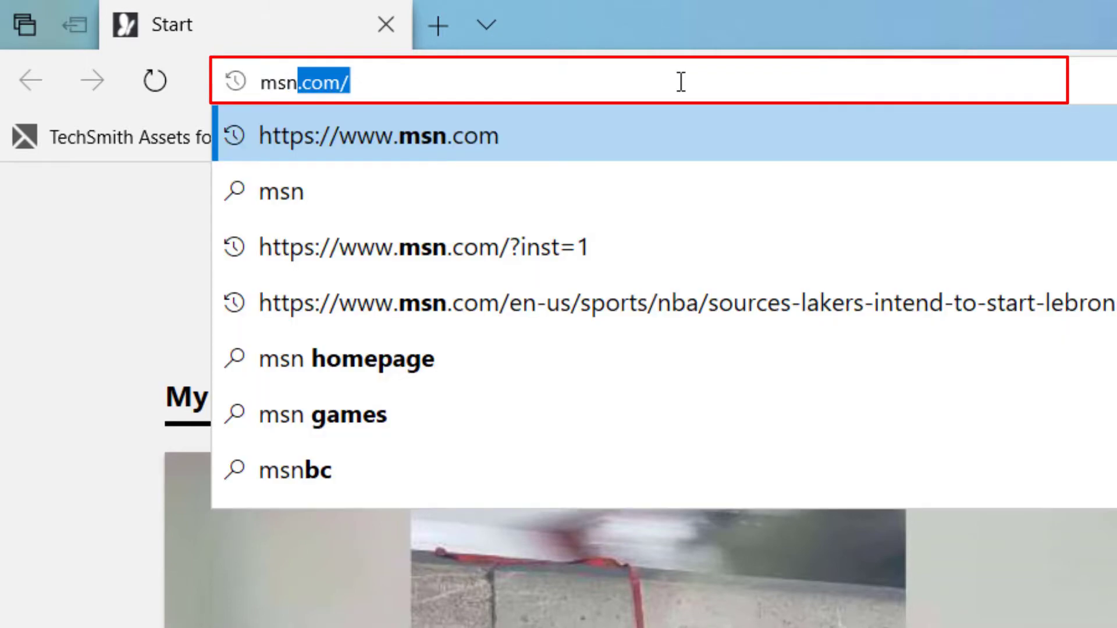
{"action": "key", "text": "Return"}
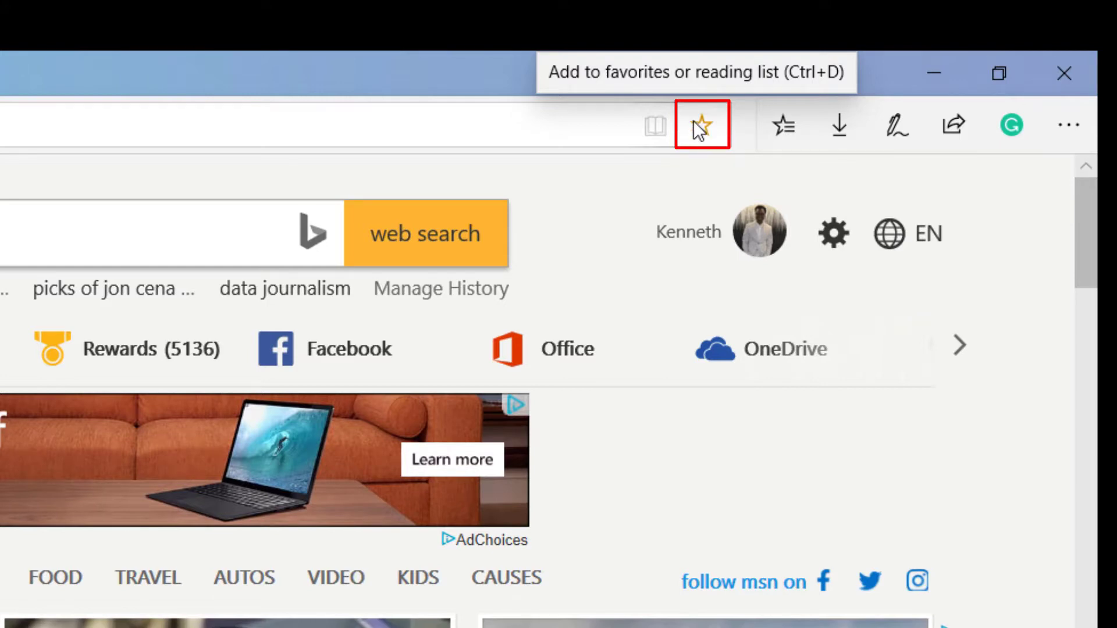
Add the MSN page as a favorite named 'MSN.com' and show the save-location folders
{"action": "left_click", "coordinate": [699, 128]}
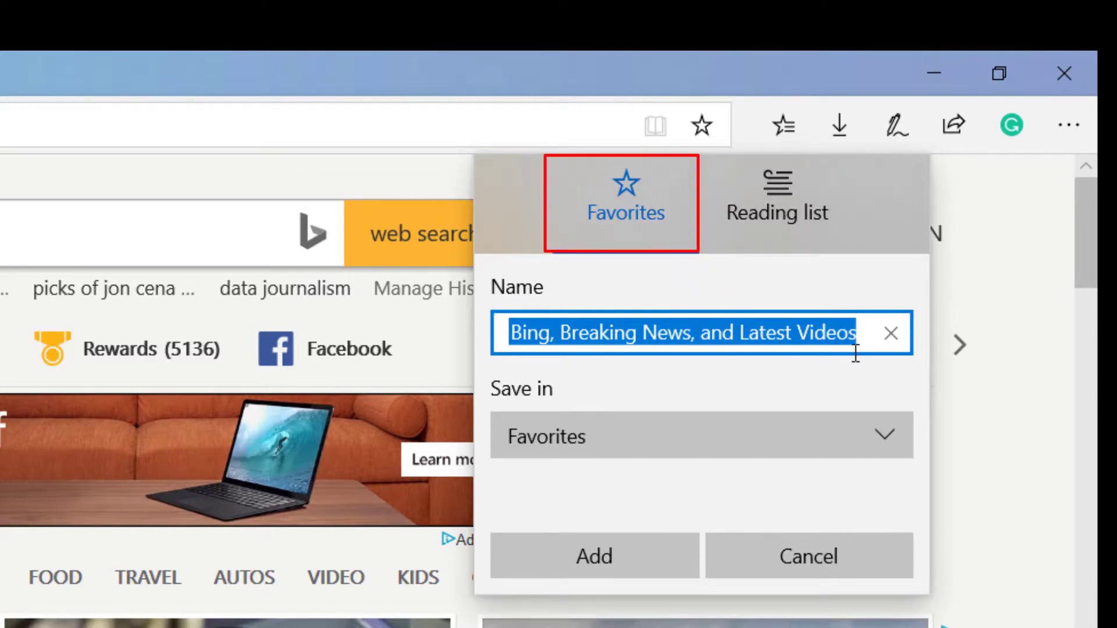
{"action": "left_click", "coordinate": [891, 334]}
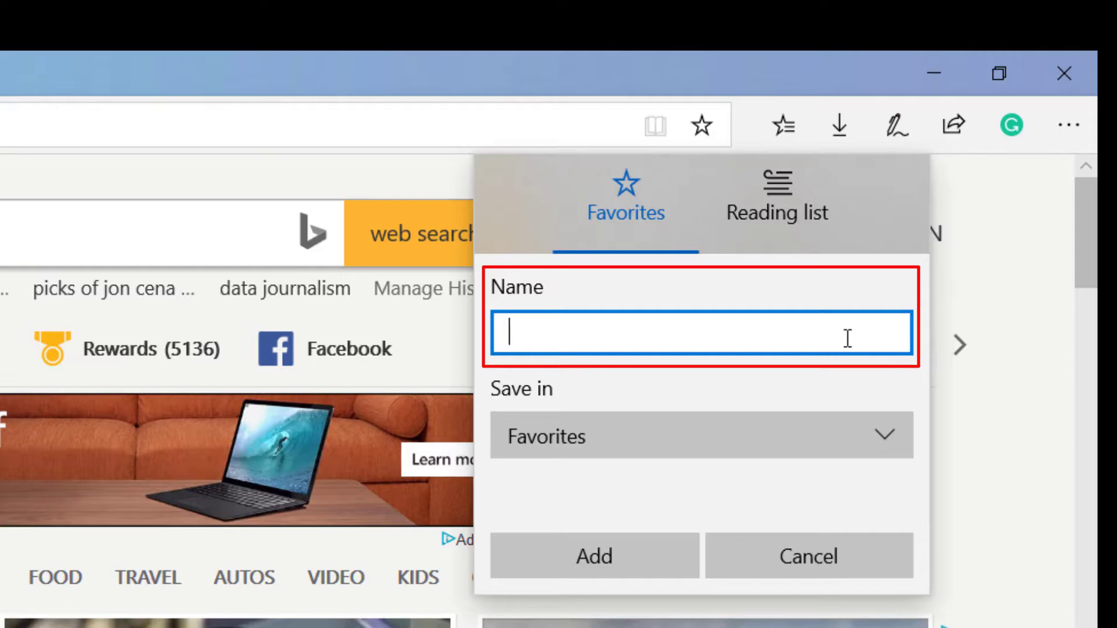
{"action": "type", "text": "m"}
{"action": "key", "text": "BackSpace"}
{"action": "type", "text": "MSN.com"}
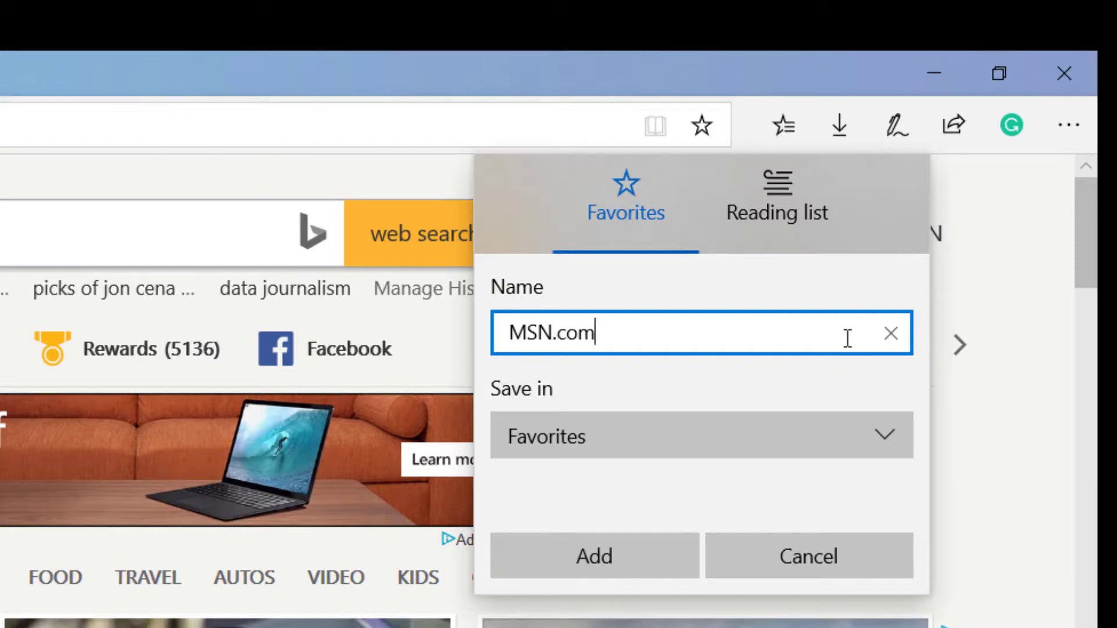
{"action": "left_click", "coordinate": [885, 435]}
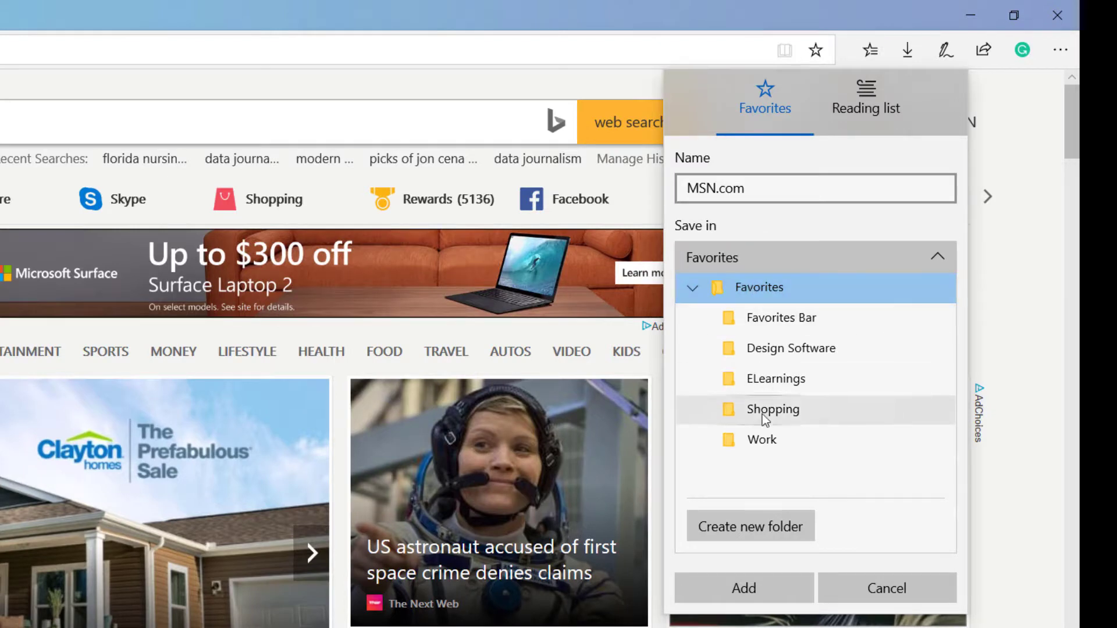
Create a favorites folder named 'Webpages' and save the MSN.com favorite into it
{"action": "left_click", "coordinate": [774, 530]}
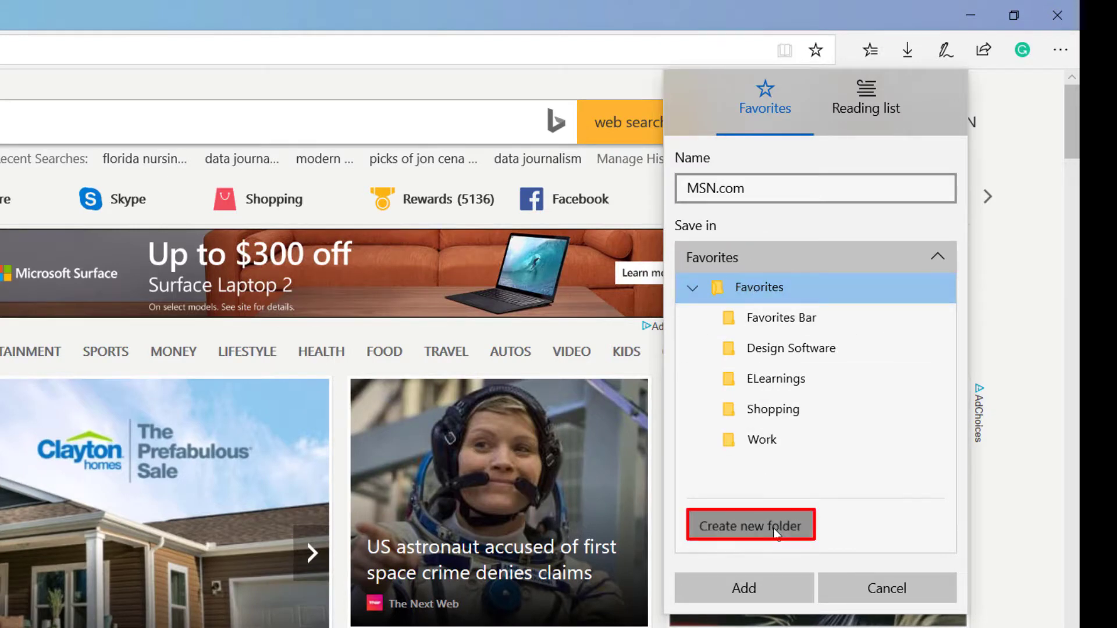
{"action": "key", "text": "BackSpace"}
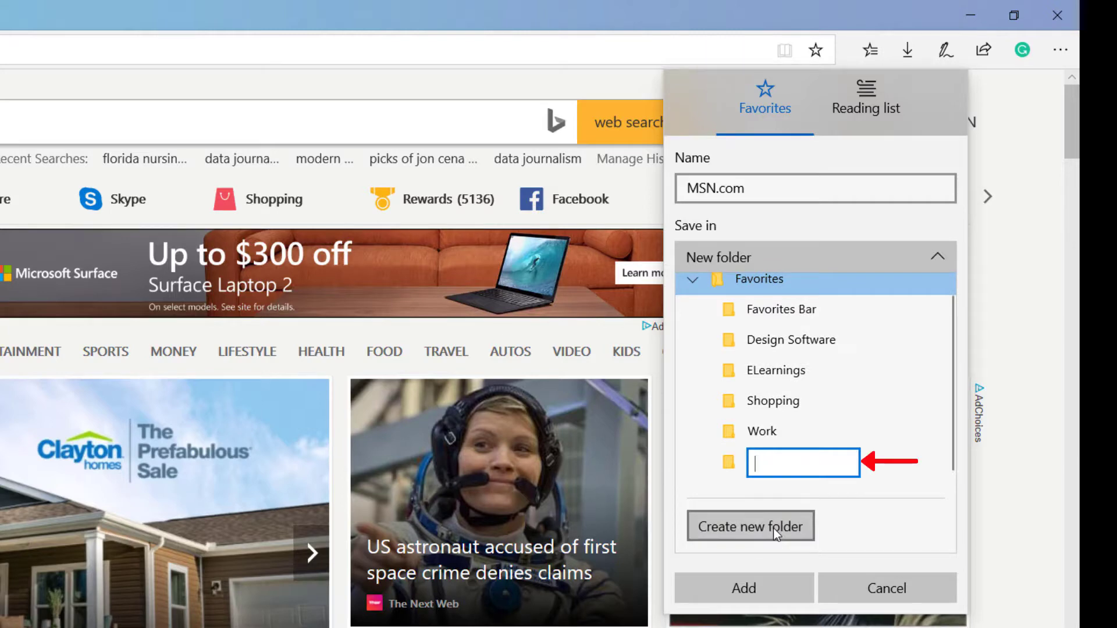
{"action": "type", "text": "We"}
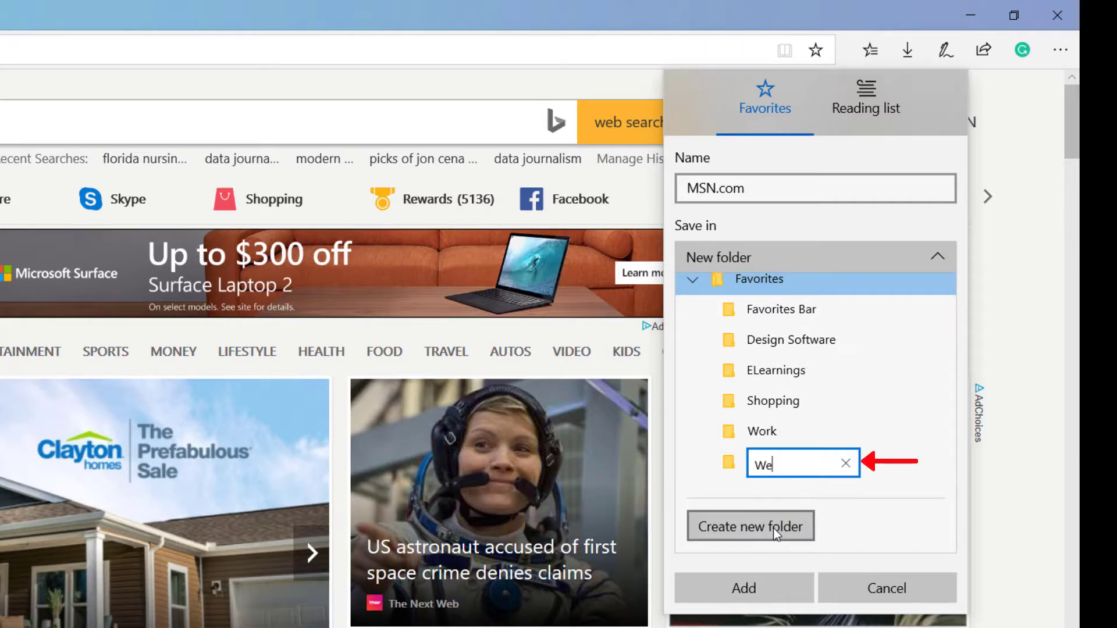
{"action": "type", "text": "bpages"}
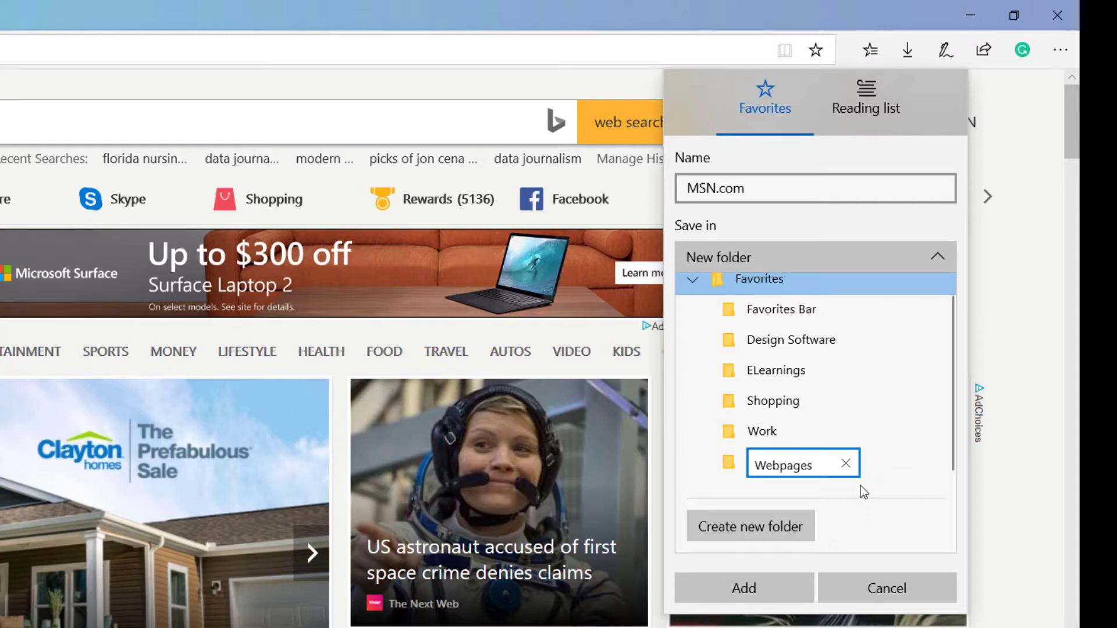
{"action": "key", "text": "Return"}
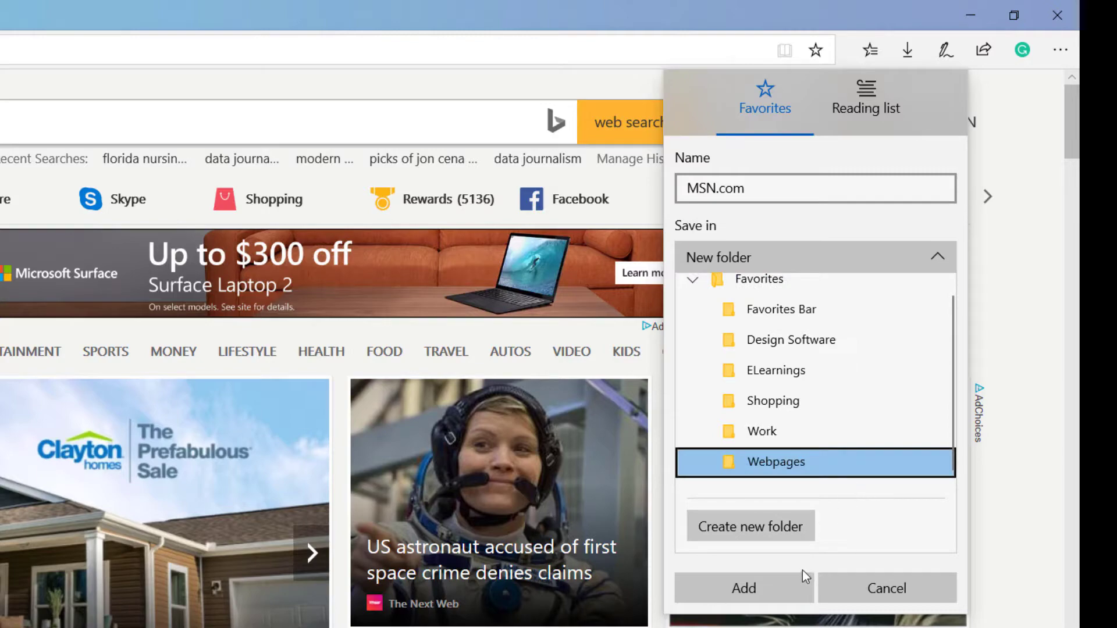
{"action": "left_click", "coordinate": [790, 587]}
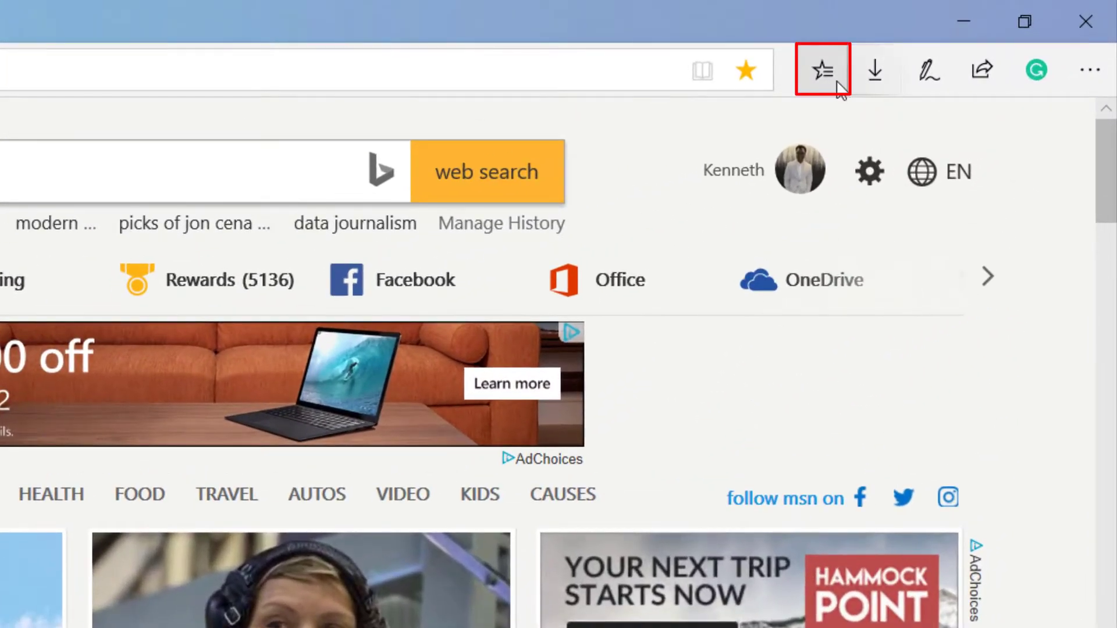
{"action": "left_click", "coordinate": [831, 78]}
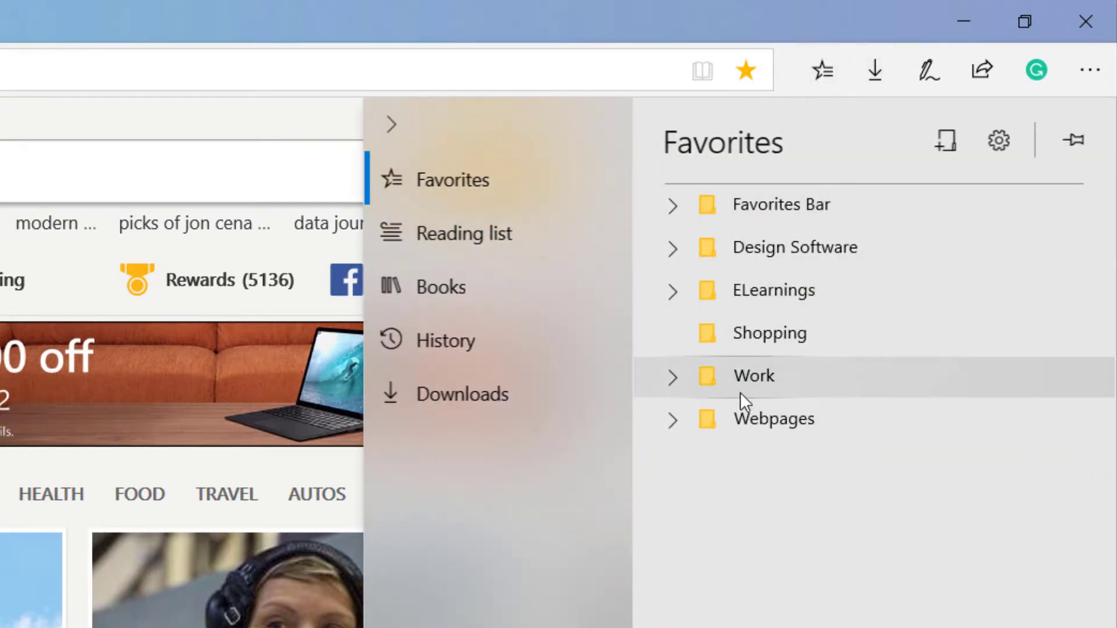
{"action": "left_click_drag", "start_coordinate": [740, 416], "coordinate": [735, 419]}
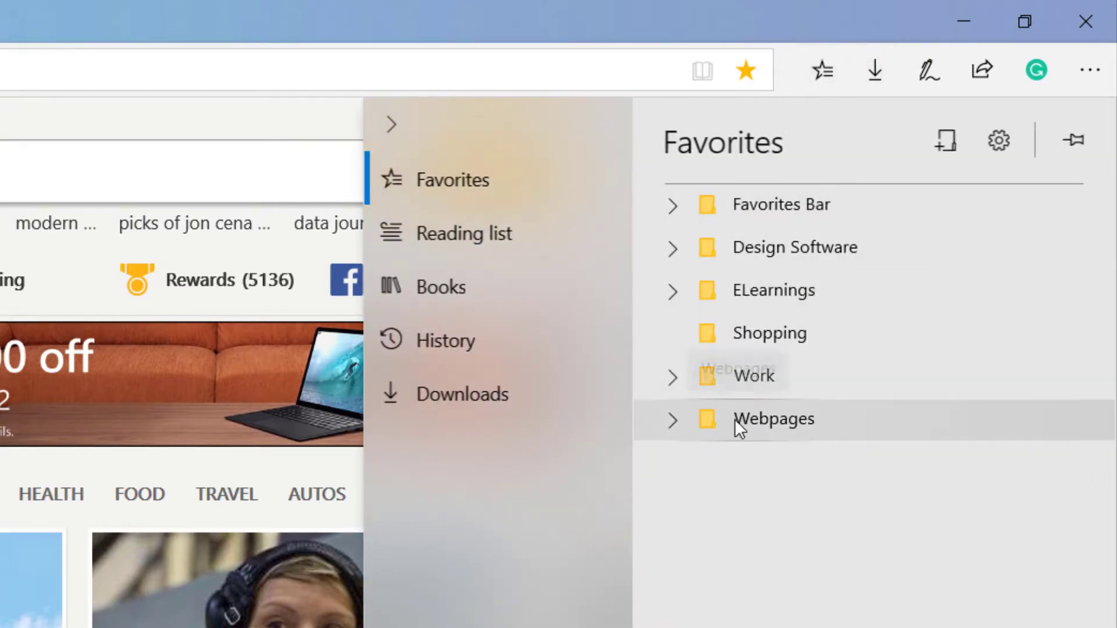
{"action": "left_click", "coordinate": [690, 424]}
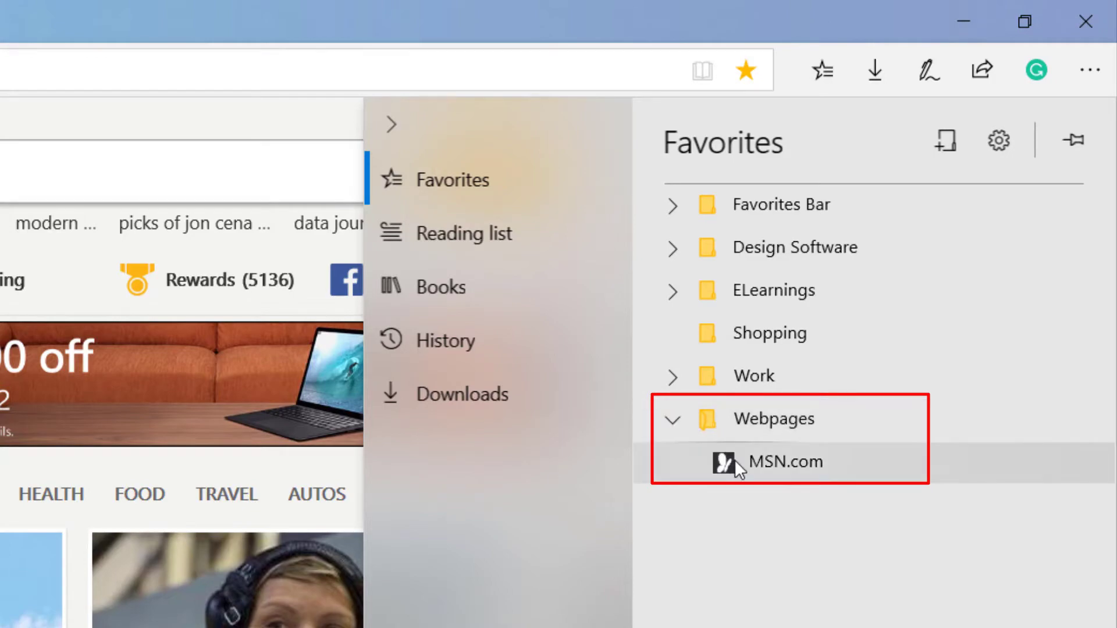
{"action": "left_click", "coordinate": [734, 460]}
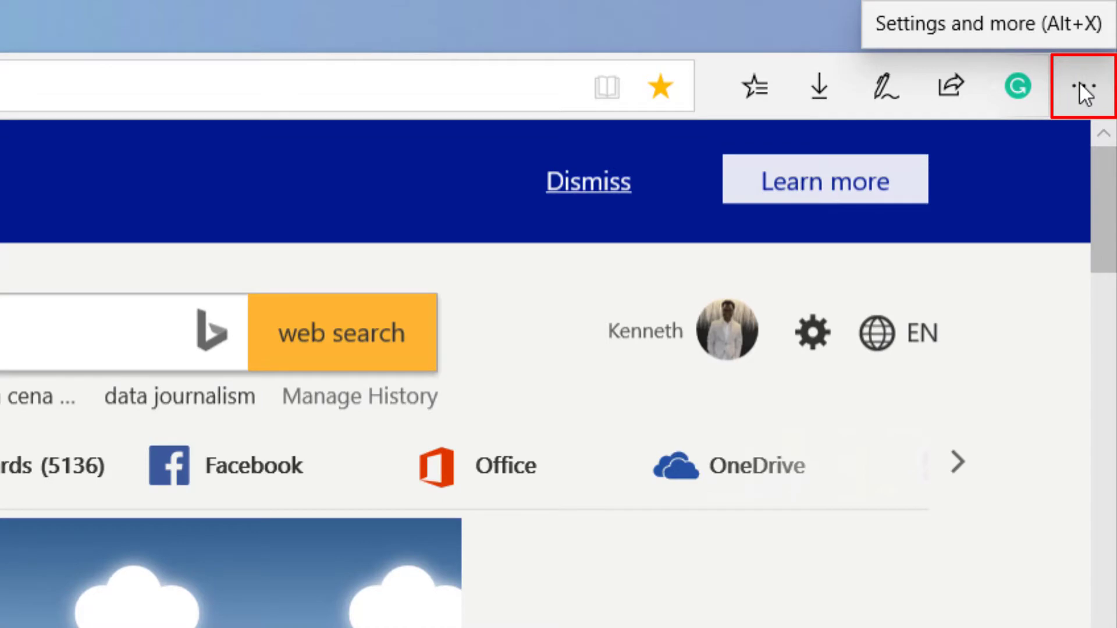
Open Edge Settings from the Settings and more menu and scroll the General section
{"action": "left_click", "coordinate": [1080, 83]}
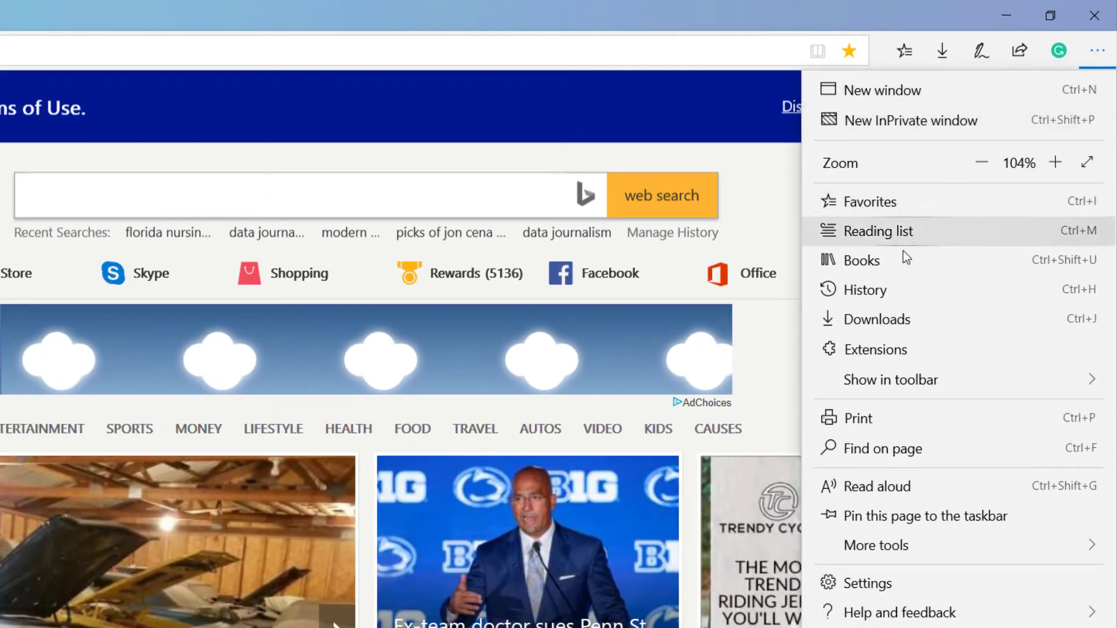
{"action": "left_click", "coordinate": [873, 585]}
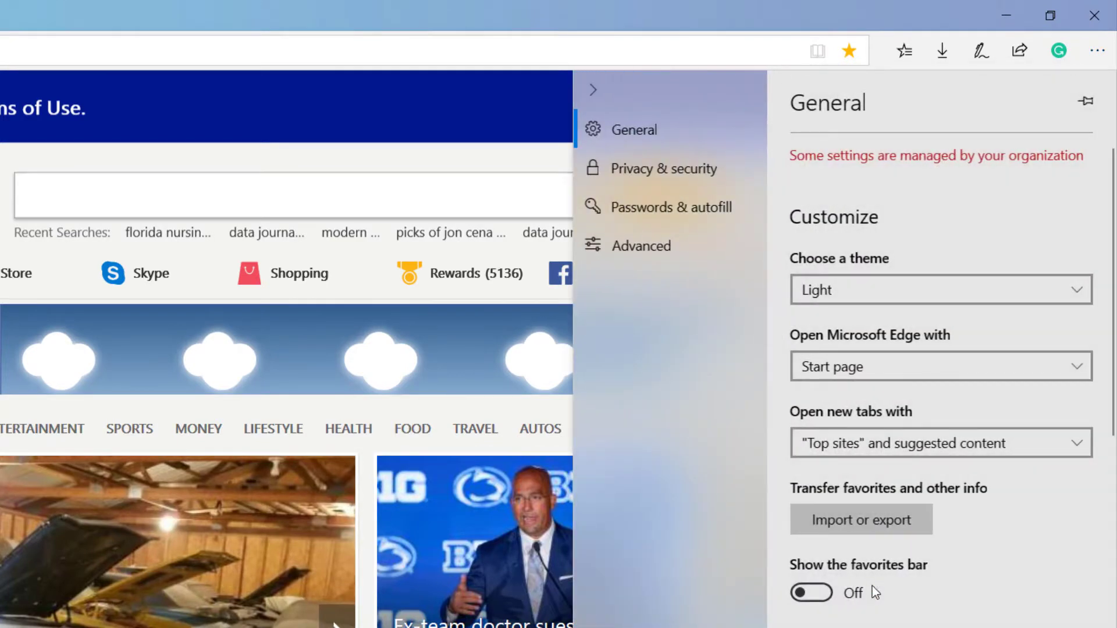
{"action": "scroll", "coordinate": [868, 577], "scroll_direction": "down", "scroll_amount": 2}
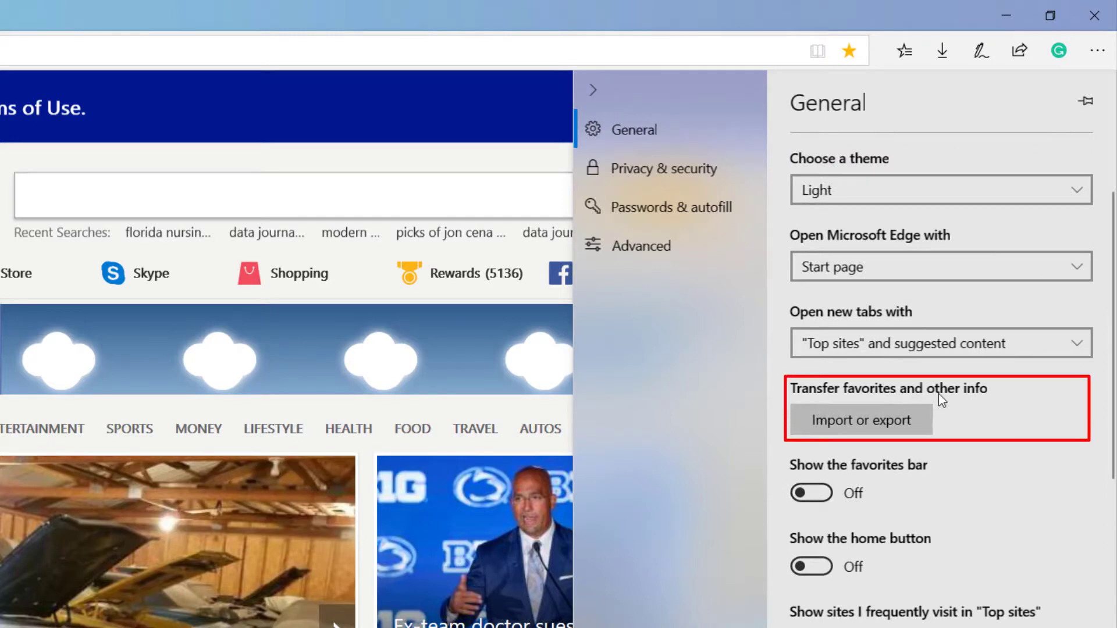
Import favorites and browsing data into Edge with Chrome as the source
{"action": "left_click", "coordinate": [879, 431]}
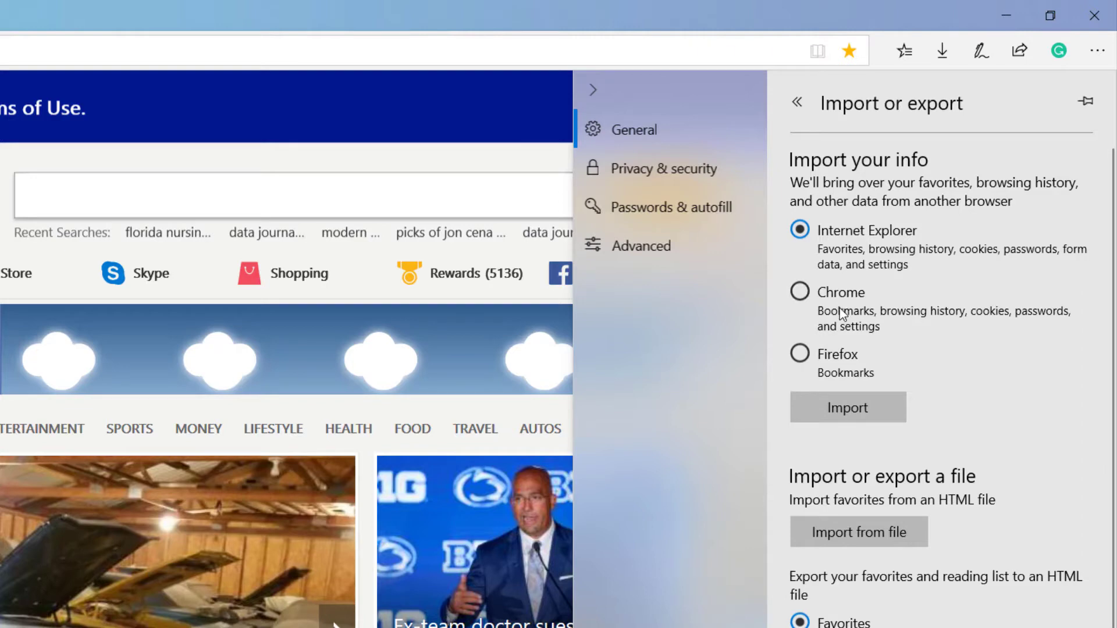
{"action": "left_click", "coordinate": [800, 296]}
{"action": "left_click", "coordinate": [850, 412]}
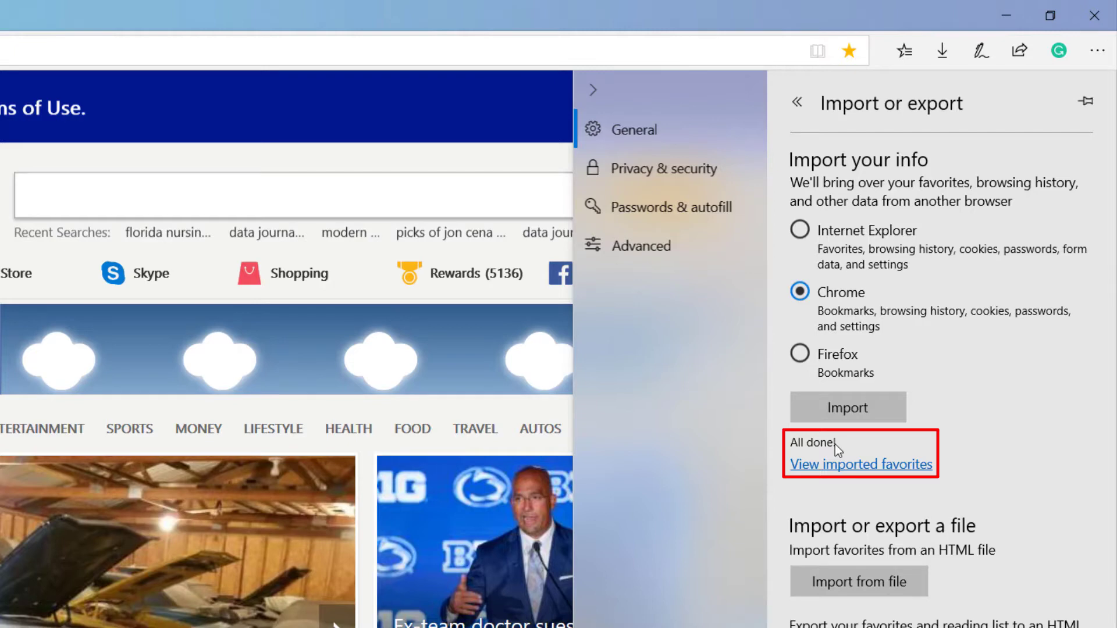
View the imported Chrome favorites, then right-click the Facebook tile in the Start menu
{"action": "left_click", "coordinate": [835, 465]}
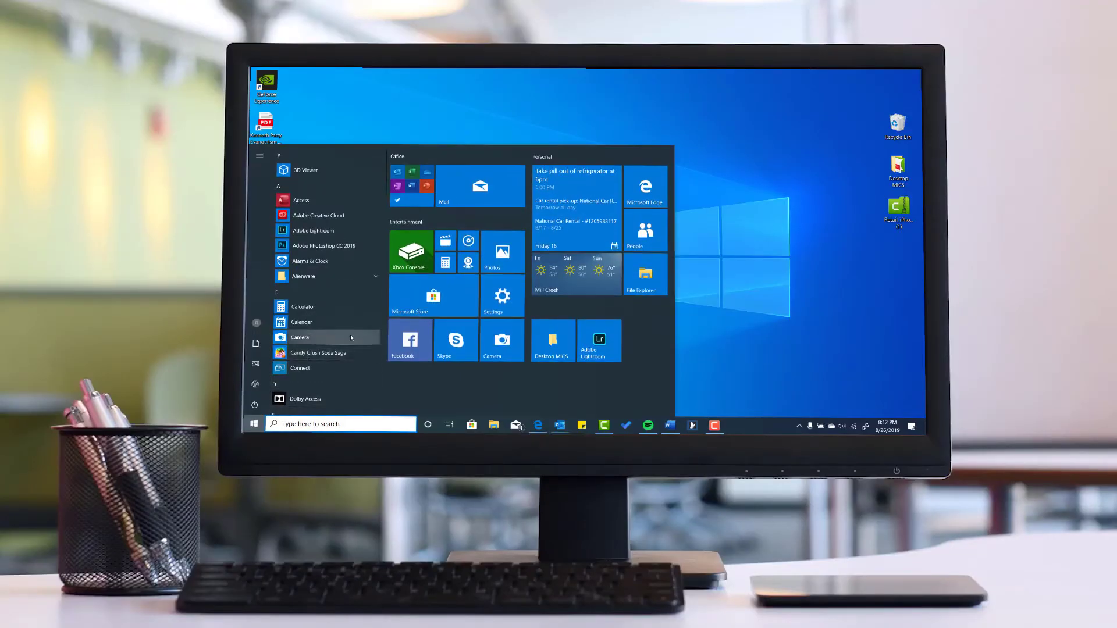
{"action": "right_click", "coordinate": [418, 328]}
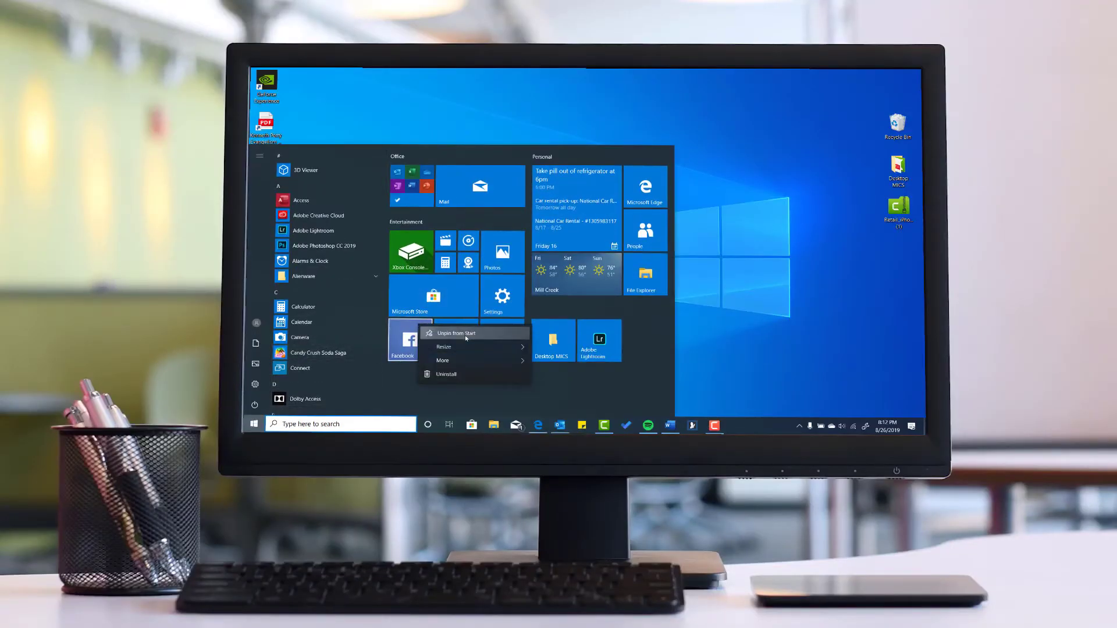
Unpin Facebook, re-pin it from the app list beside Skype, and move MSN next to Photos
{"action": "left_click", "coordinate": [466, 333]}
{"action": "scroll", "coordinate": [315, 349], "scroll_direction": "down", "scroll_amount": 5}
{"action": "left_click_drag", "start_coordinate": [302, 257], "coordinate": [408, 335]}
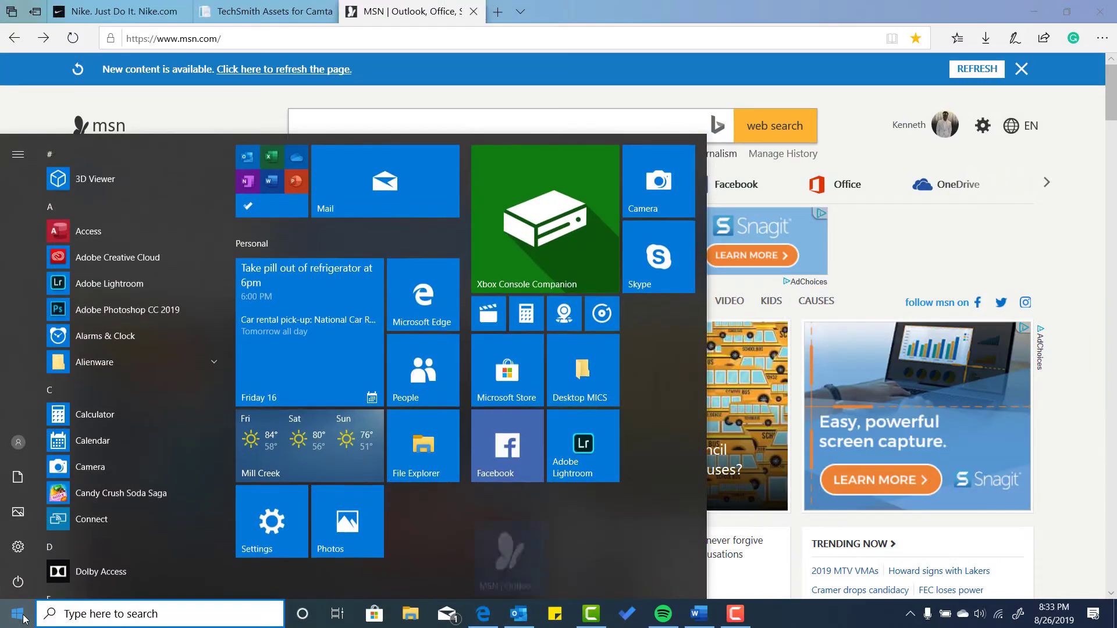
{"action": "left_click_drag", "start_coordinate": [482, 557], "coordinate": [401, 519]}
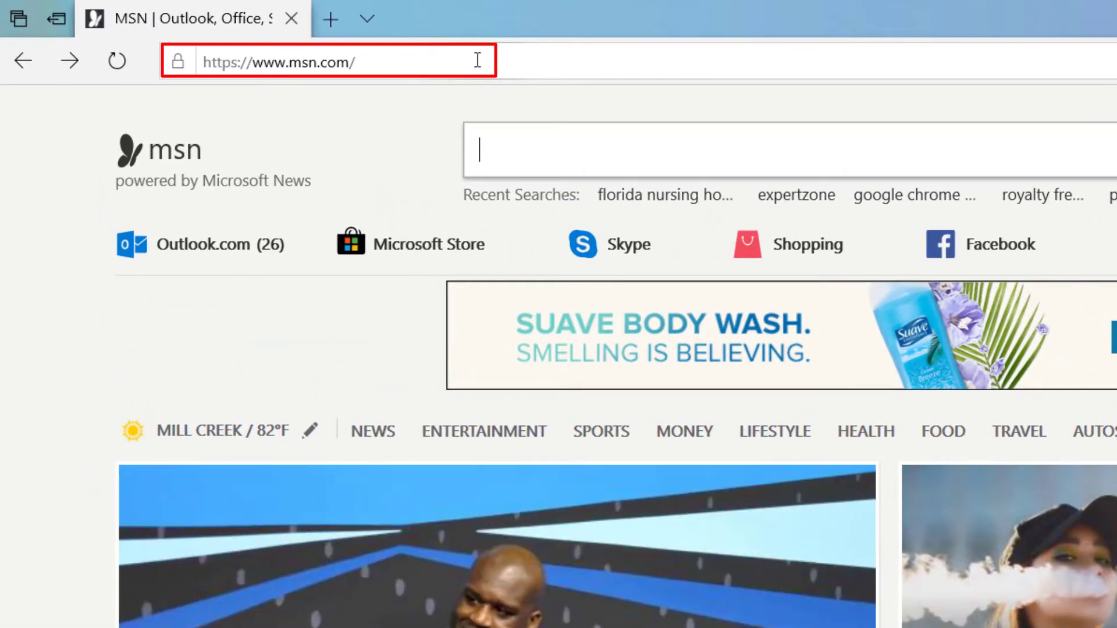
Replace the MSN address with Nike.com and load the Nike homepage
{"action": "left_click", "coordinate": [476, 60]}
{"action": "key", "text": "BackSpace"}
{"action": "type", "text": "n"}
{"action": "key", "text": "BackSpace"}
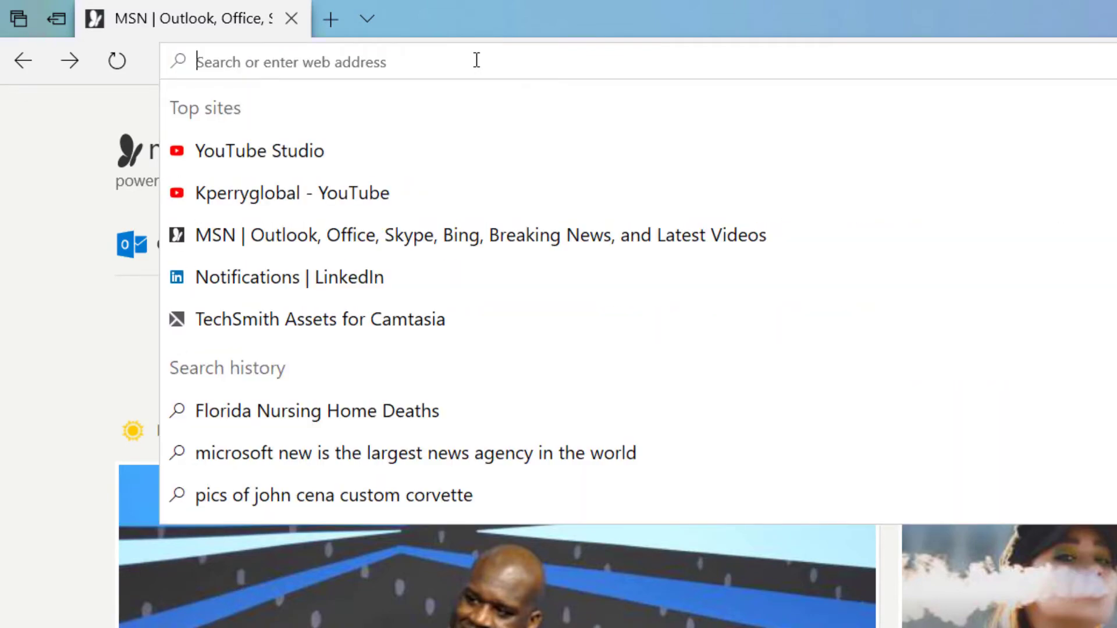
{"action": "type", "text": "Nike.com"}
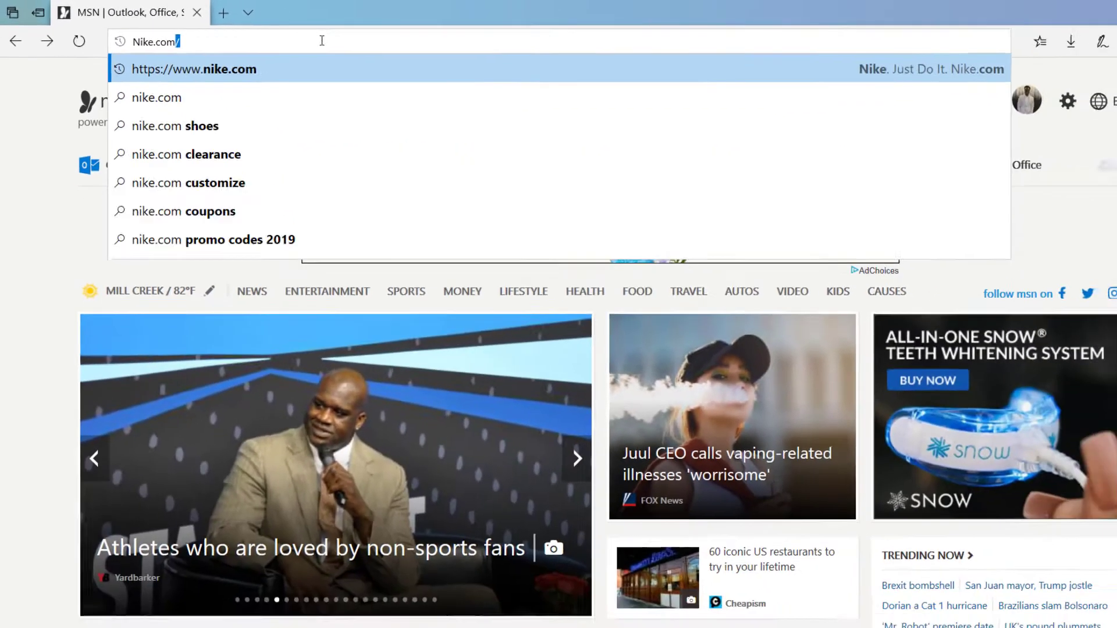
{"action": "key", "text": "Return"}
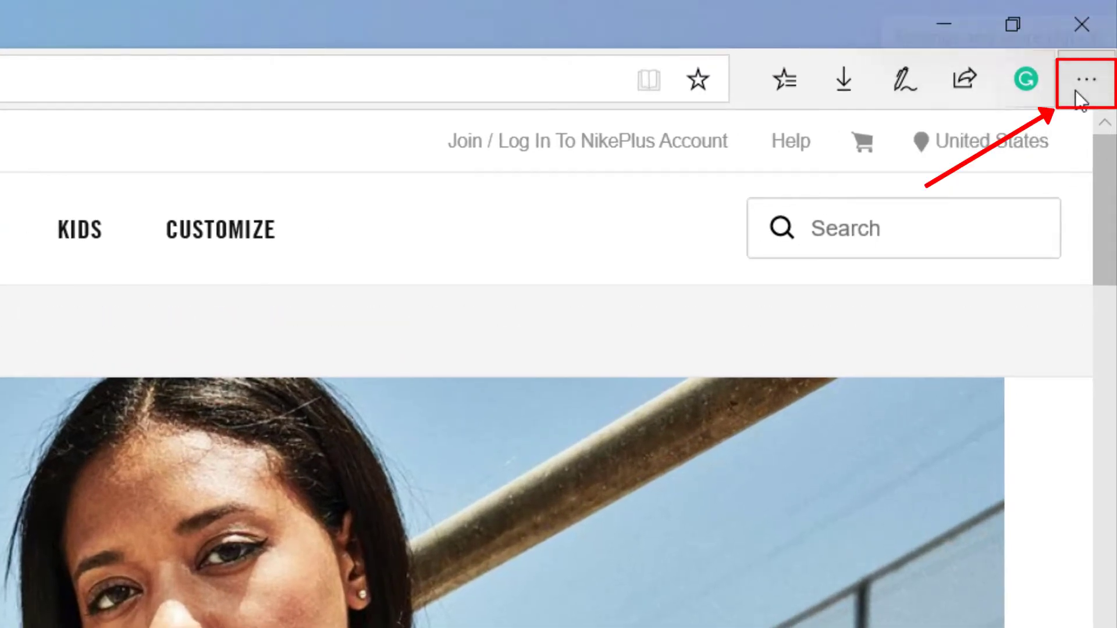
Pin the Nike homepage to Start via More tools and confirm with Yes
{"action": "left_click", "coordinate": [1075, 90]}
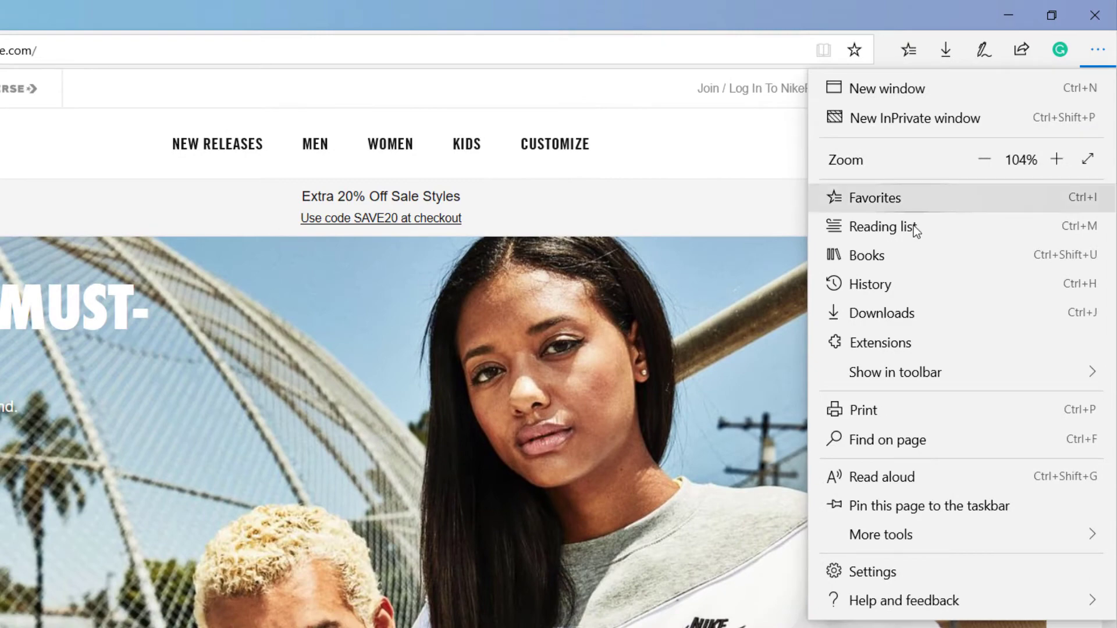
{"action": "mouse_move", "coordinate": [911, 534]}
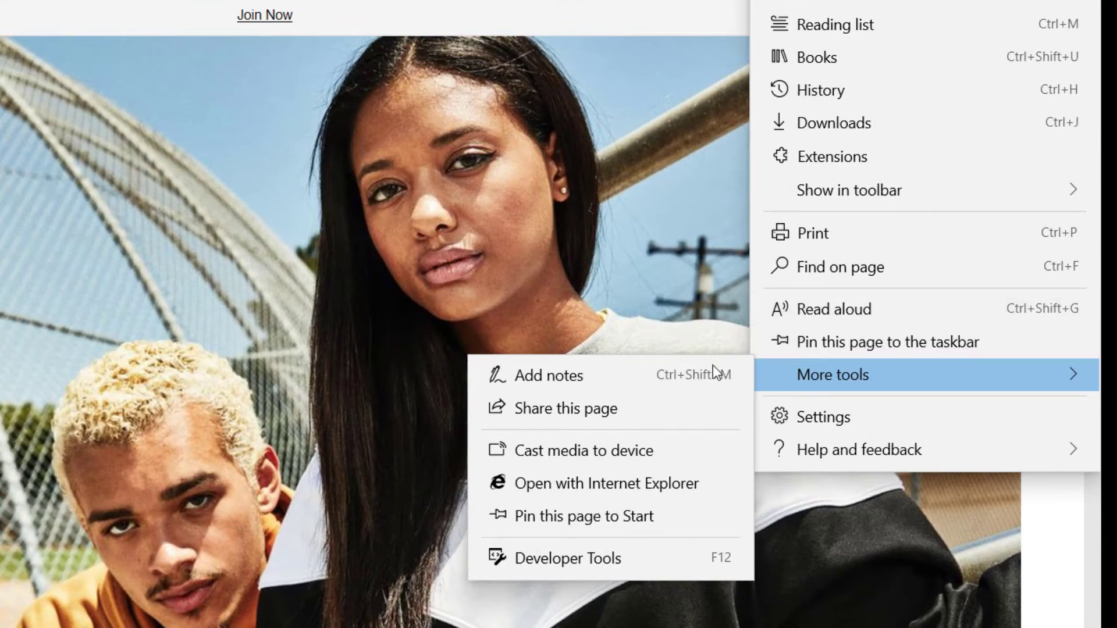
{"action": "left_click", "coordinate": [620, 520]}
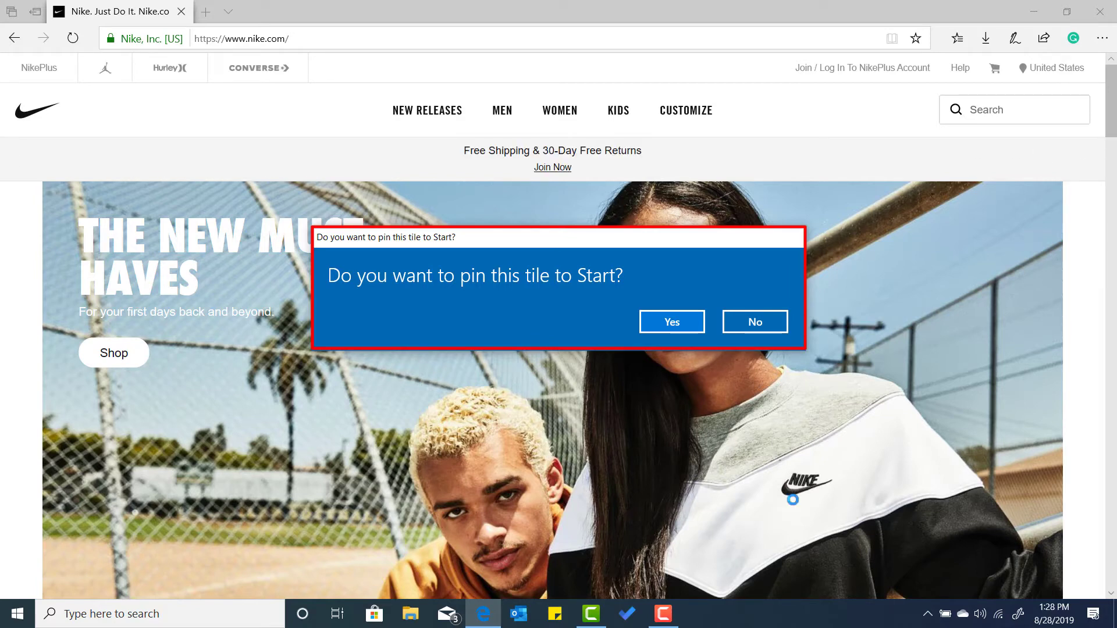
{"action": "left_click", "coordinate": [687, 329]}
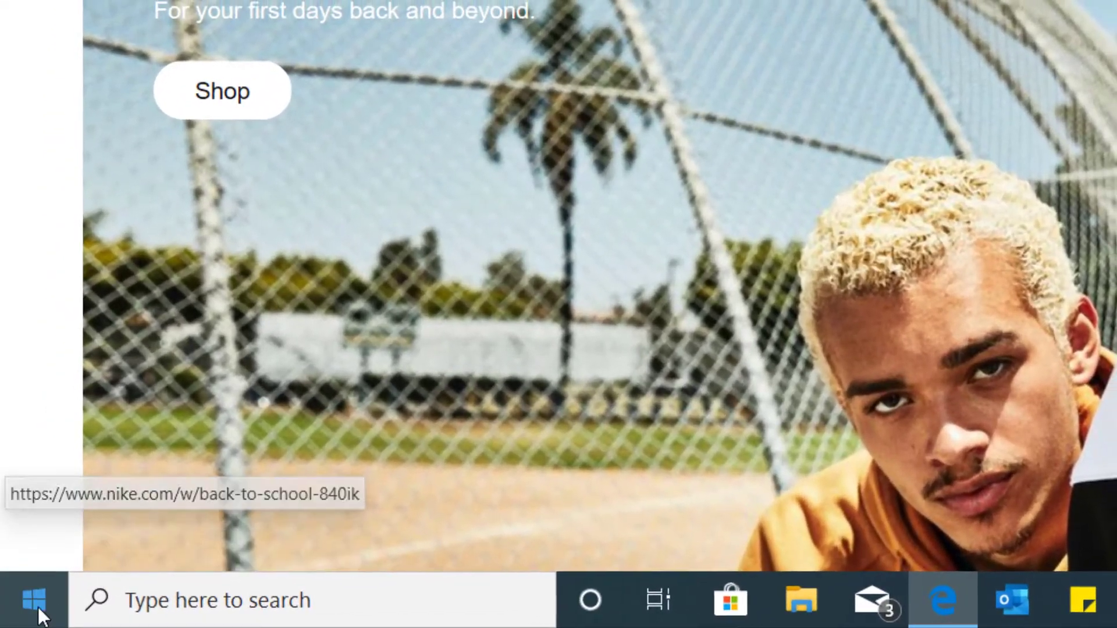
Drag the new Nike tile into a group below Settings and the MSN tile beside it
{"action": "left_click", "coordinate": [35, 611]}
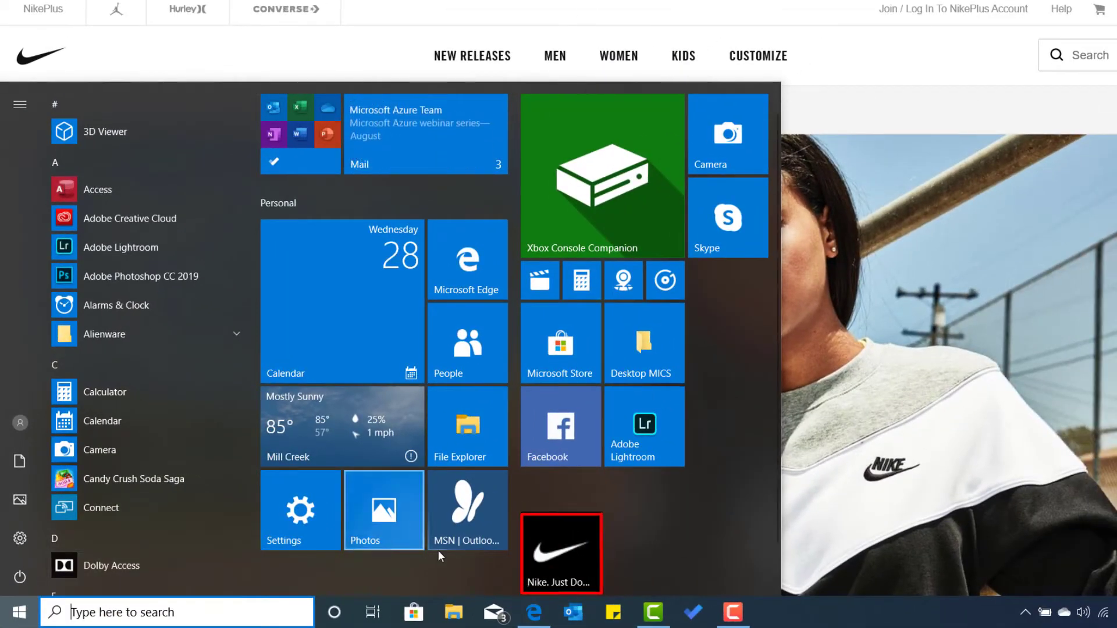
{"action": "left_click_drag", "start_coordinate": [559, 562], "coordinate": [267, 519]}
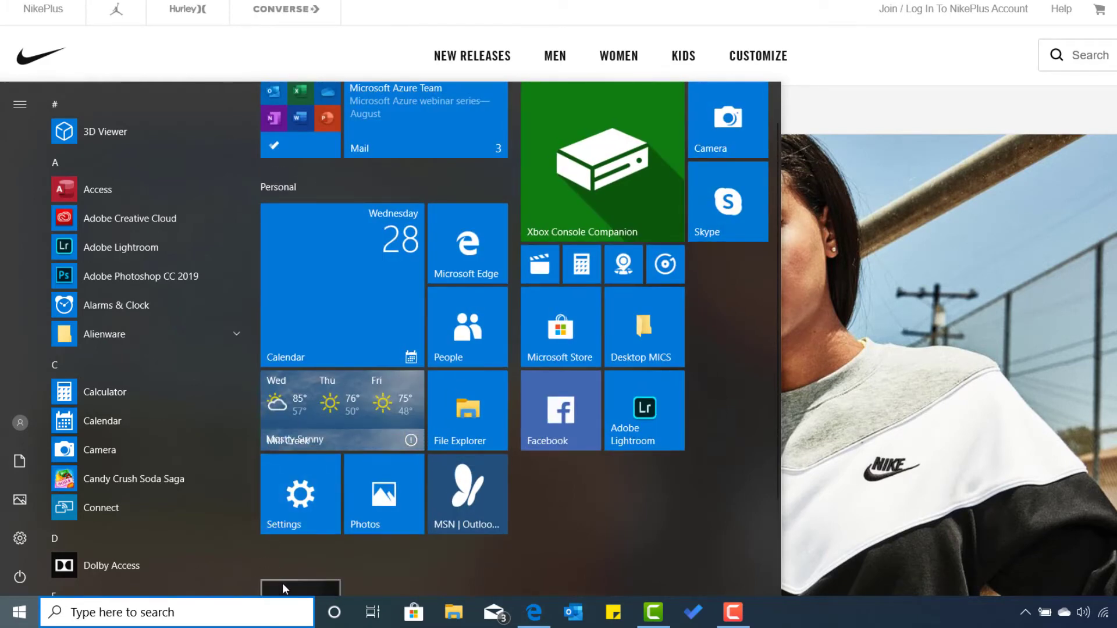
{"action": "left_click_drag", "start_coordinate": [457, 501], "coordinate": [379, 492]}
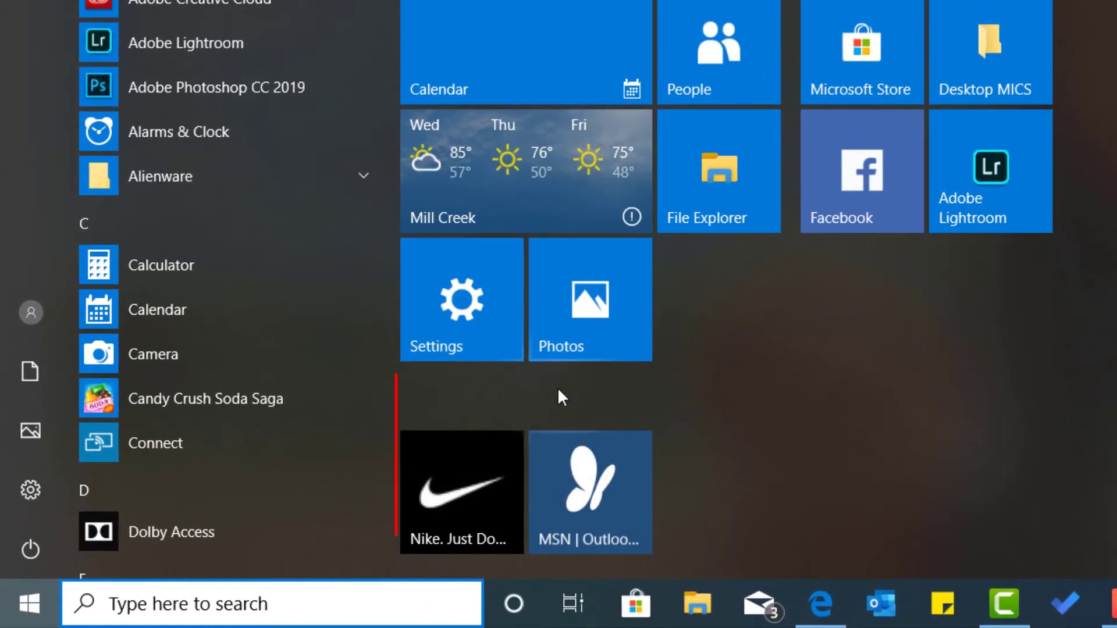
Type 'Favorite Websites' as the name of the Start menu group holding the Nike and MSN tiles
{"action": "left_click", "coordinate": [518, 406]}
{"action": "type", "text": "W"}
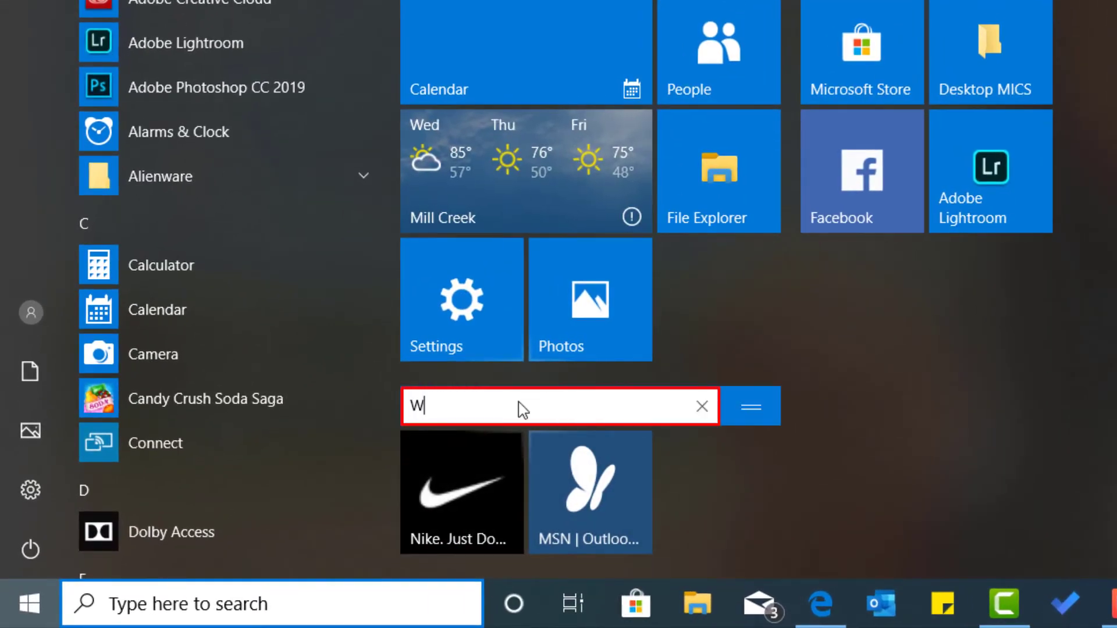
{"action": "type", "text": "Faviro"}
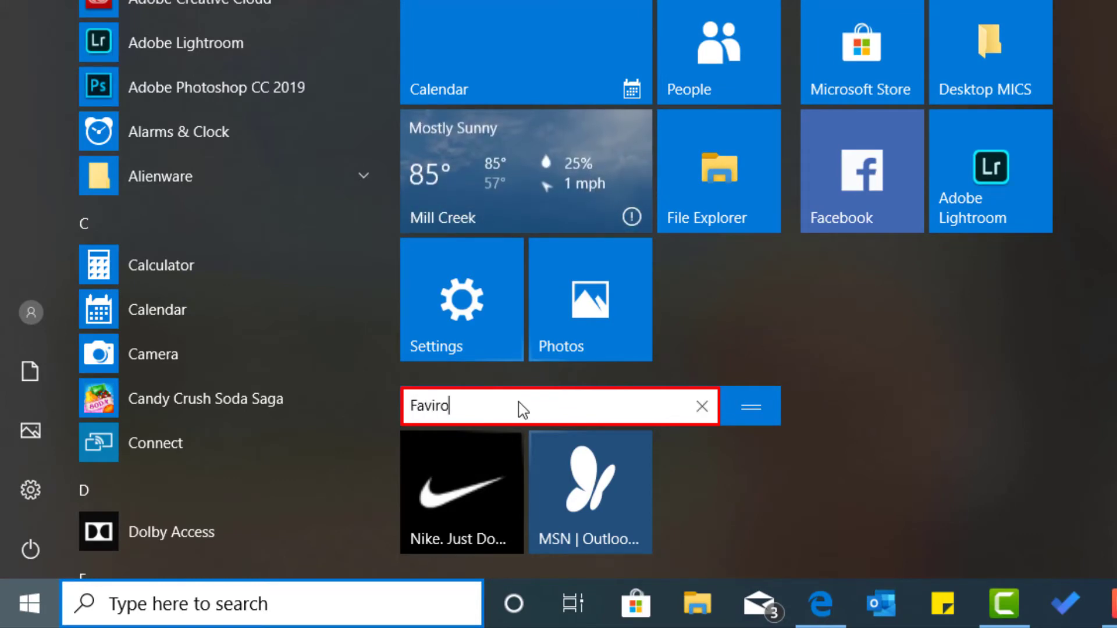
{"action": "key", "text": "BackSpace"}
{"action": "key", "text": "BackSpace"}
{"action": "key", "text": "BackSpace"}
{"action": "type", "text": "orite"}
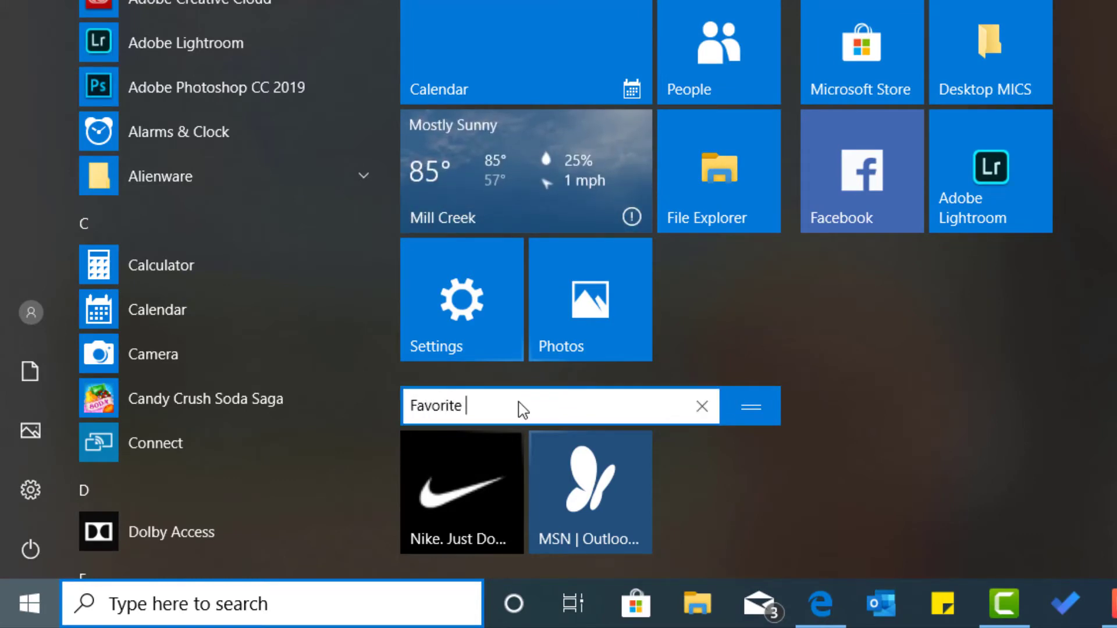
{"action": "type", "text": " Websites"}
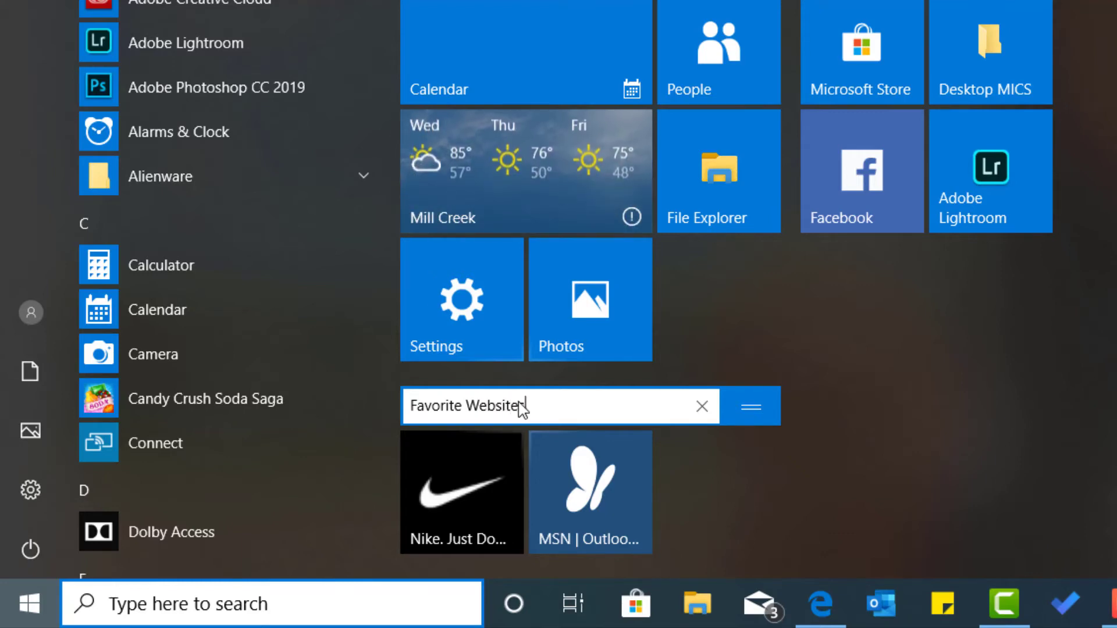
{"action": "key", "text": "Return"}
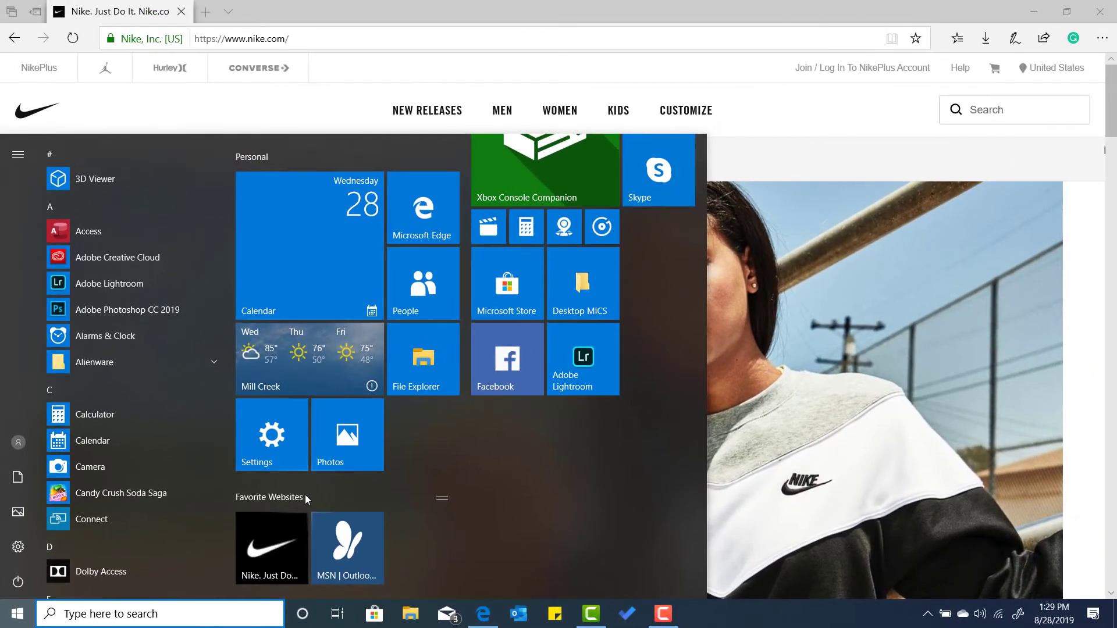
{"action": "left_click", "coordinate": [823, 388]}
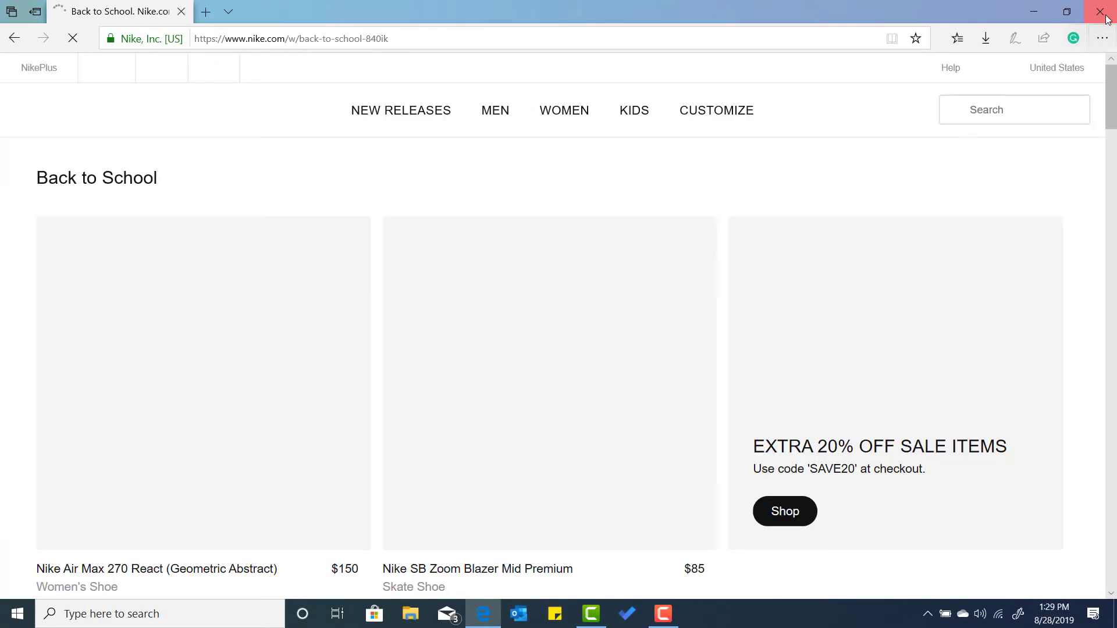
{"action": "left_click", "coordinate": [1106, 18]}
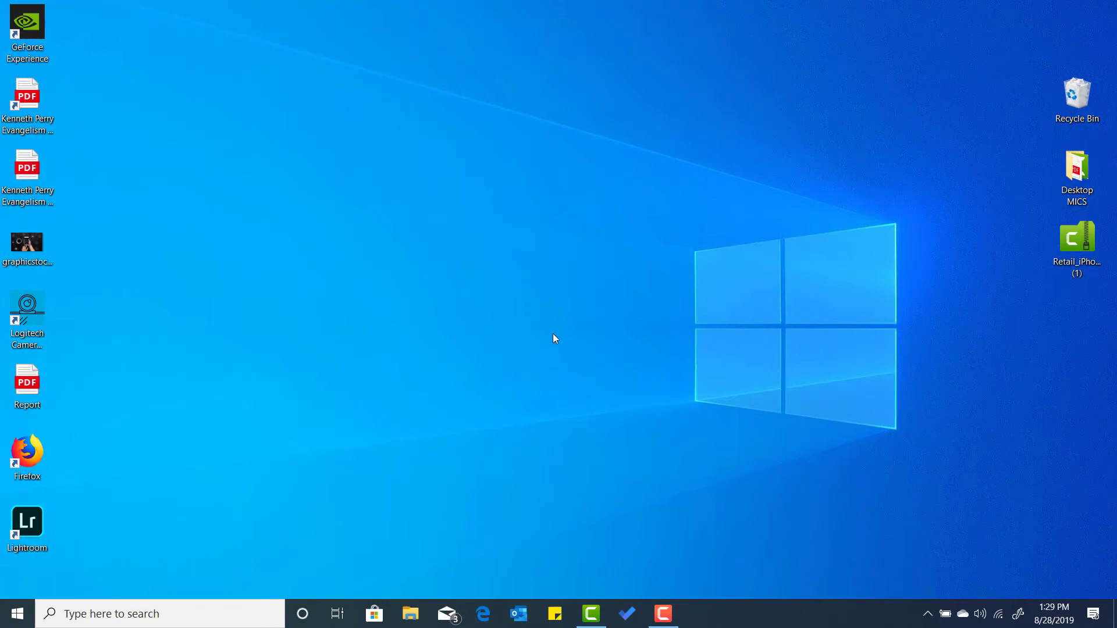
{"action": "left_click", "coordinate": [31, 608]}
{"action": "scroll", "coordinate": [302, 512], "scroll_direction": "down", "scroll_amount": 3}
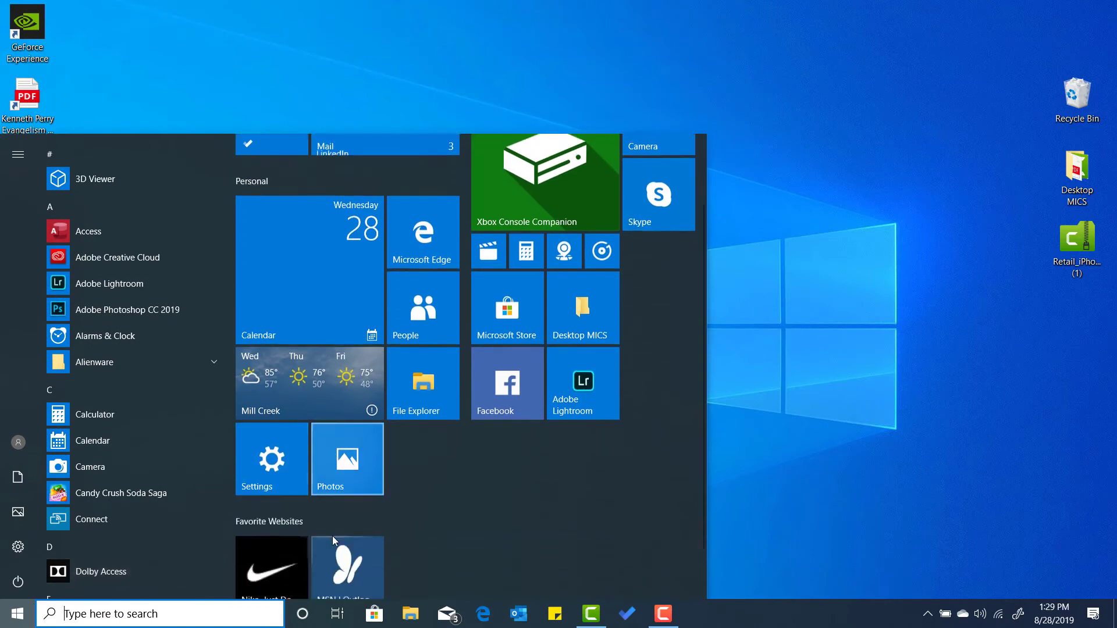
{"action": "left_click", "coordinate": [263, 518]}
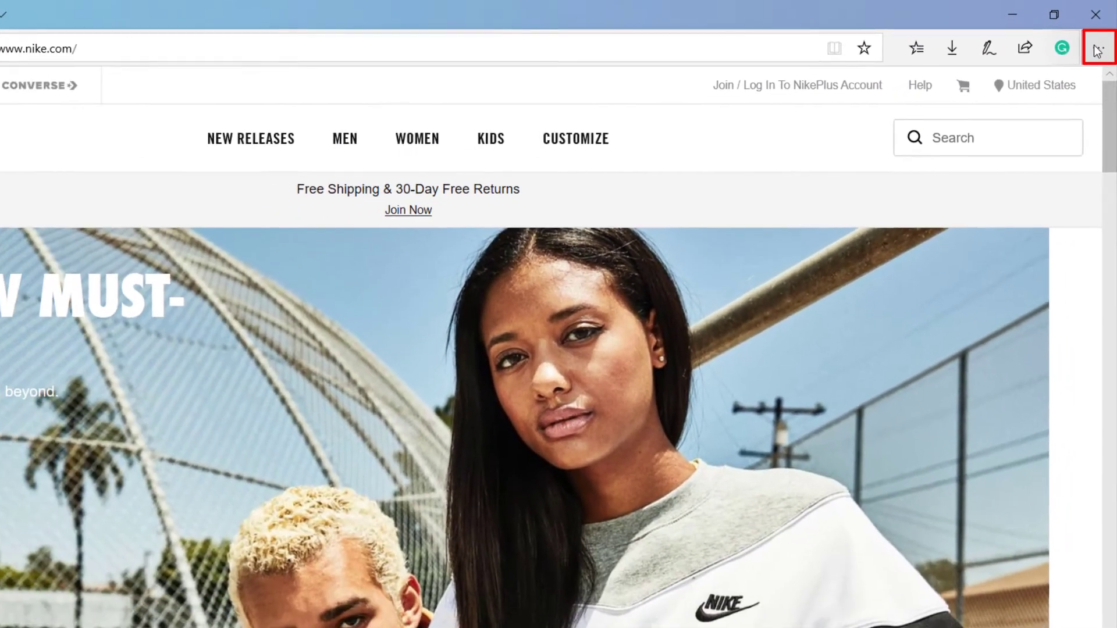
Pin the Nike page to the taskbar, close Edge, and reopen nike.com from the new taskbar icon
{"action": "left_click", "coordinate": [1092, 66]}
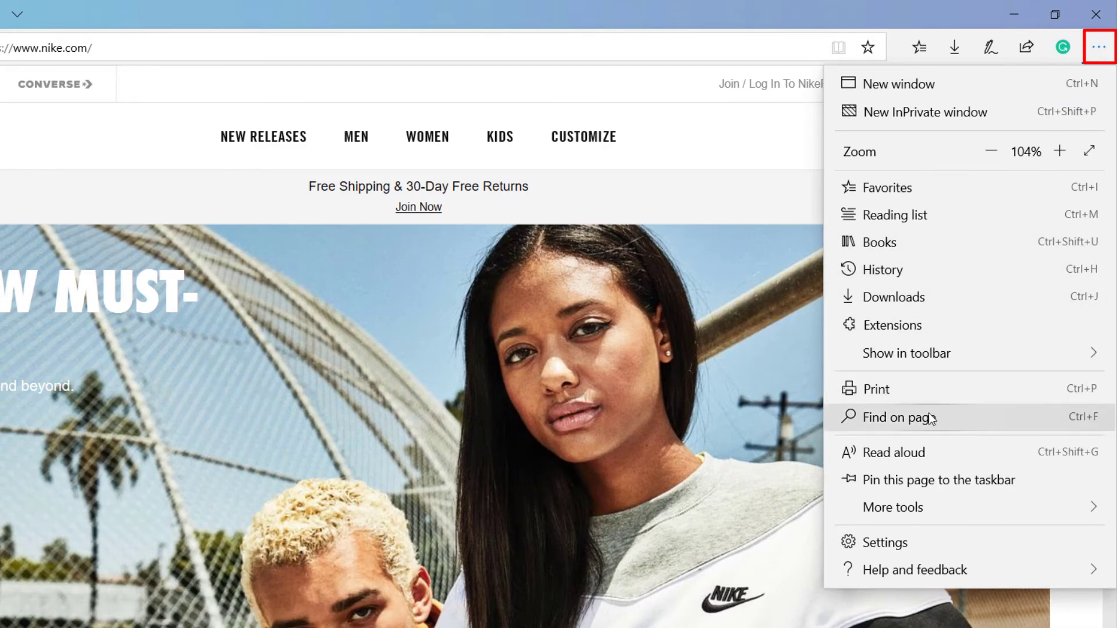
{"action": "left_click", "coordinate": [911, 478]}
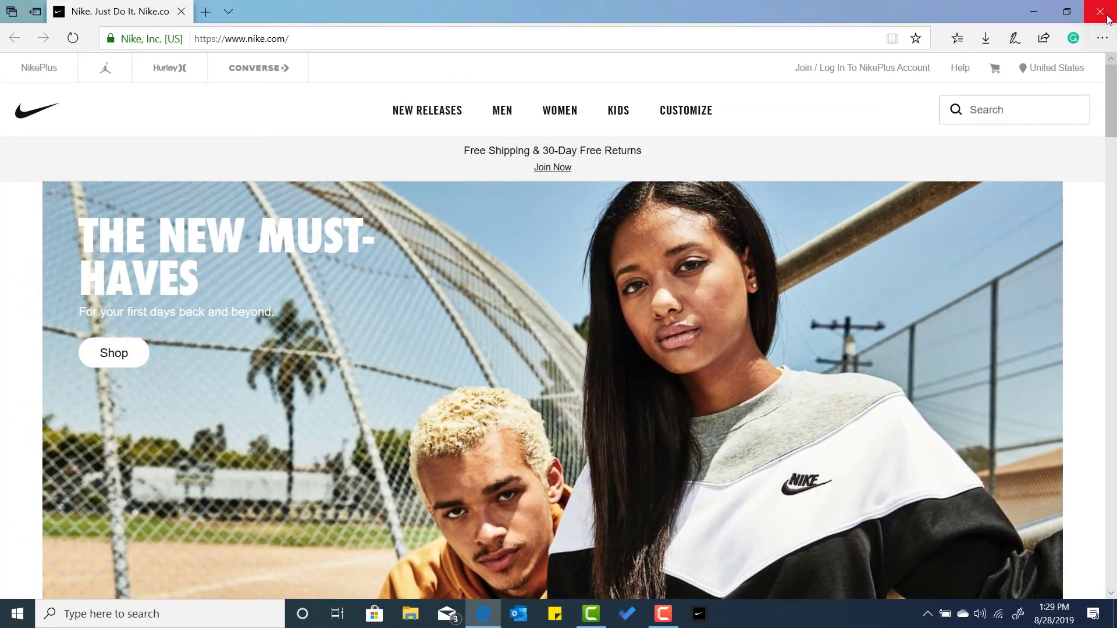
{"action": "left_click", "coordinate": [1109, 19]}
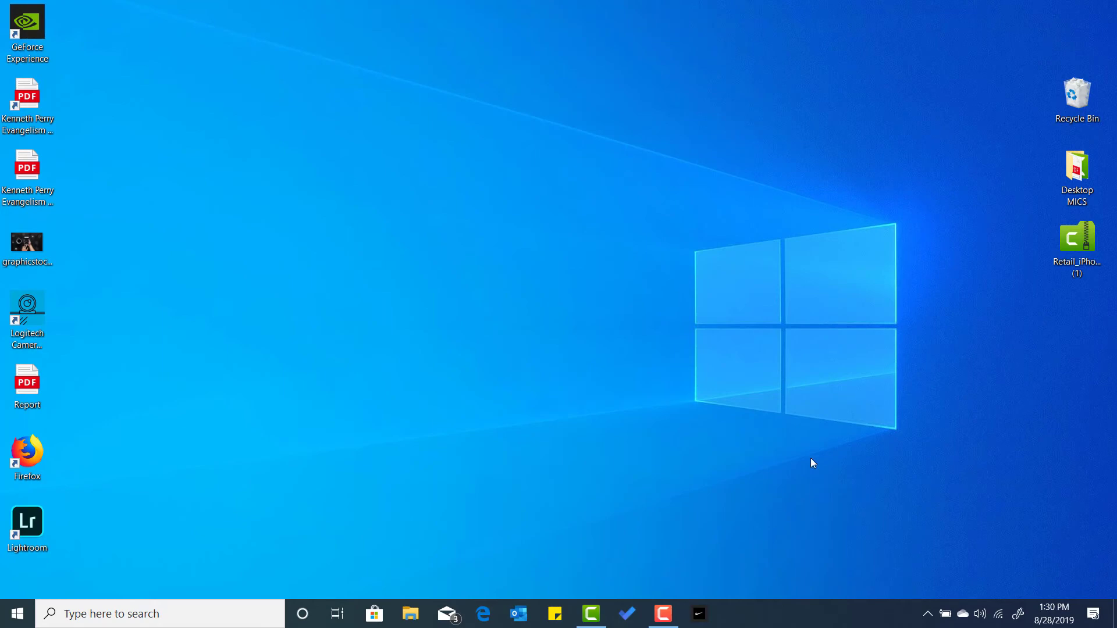
{"action": "left_click", "coordinate": [701, 618]}
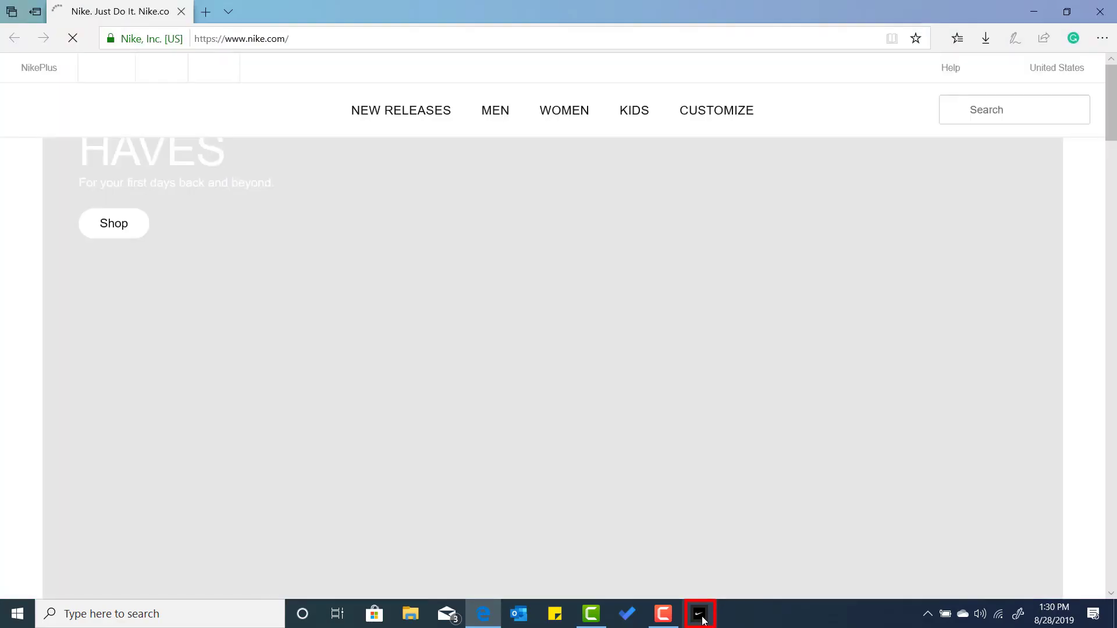